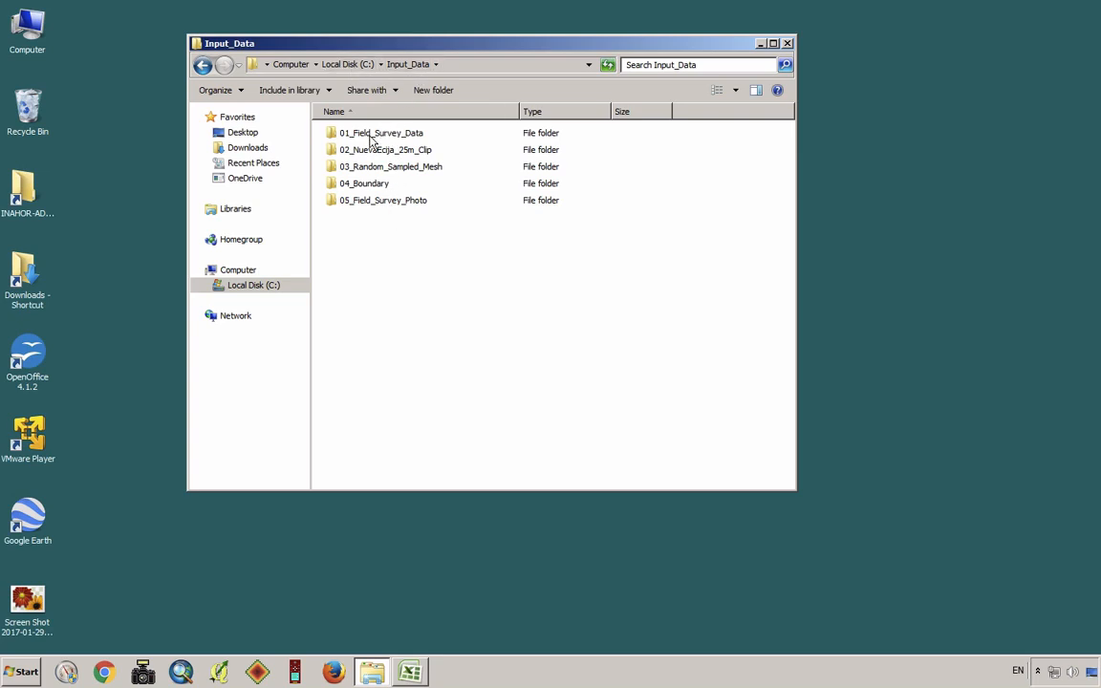
Open the 01_Field_Survey_Data folder, switch to the cleaned survey workbook in Excel, and review its Section A and Section B sheets
{"action": "double_click", "coordinate": [370, 138]}
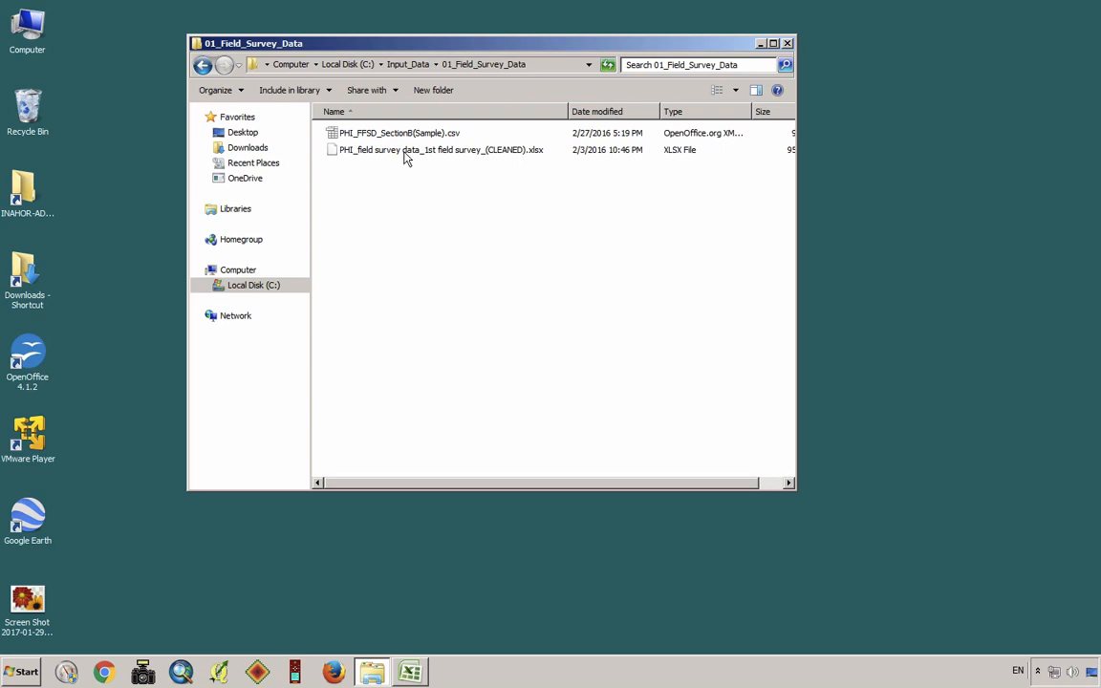
{"action": "left_click", "coordinate": [418, 672]}
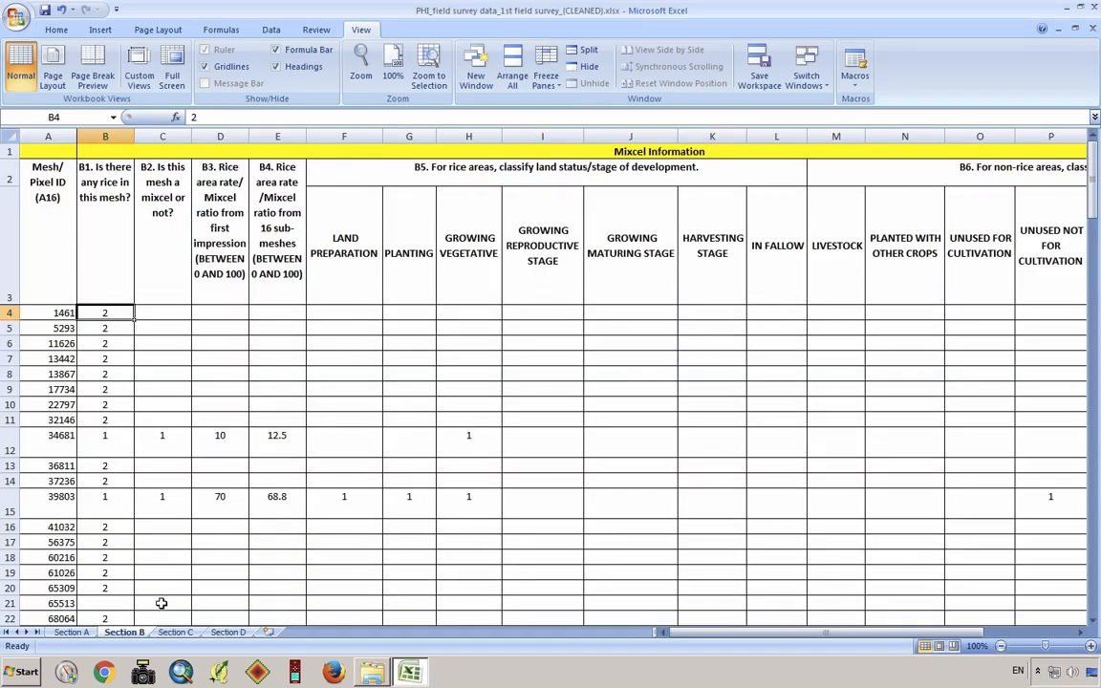
{"action": "left_click", "coordinate": [77, 635]}
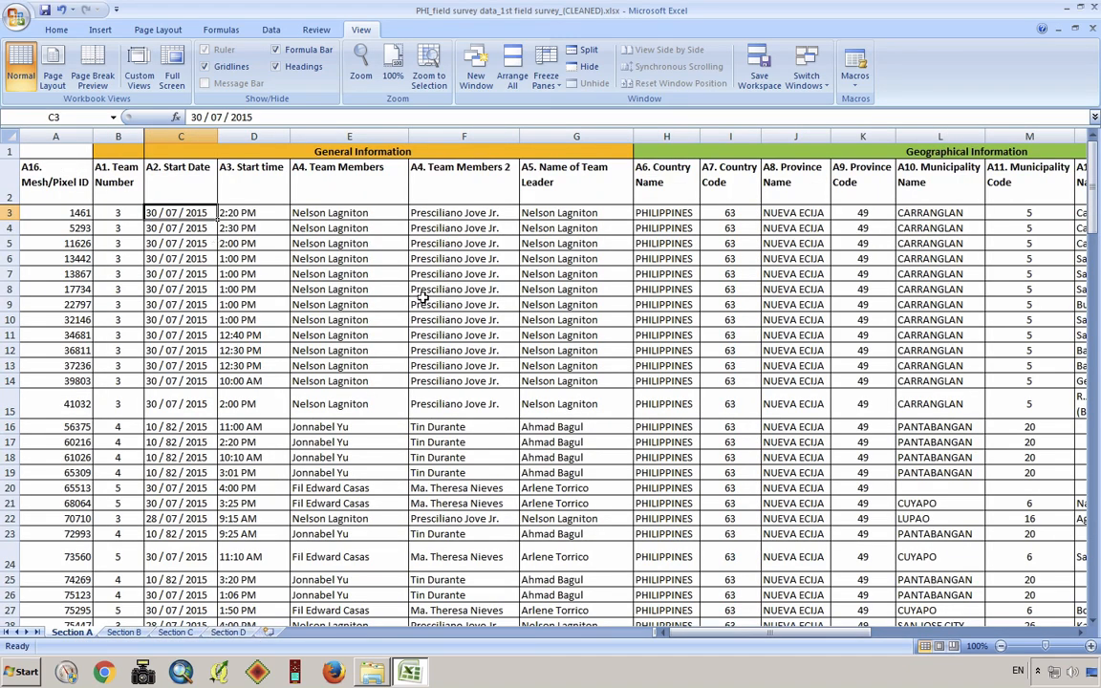
{"action": "left_click", "coordinate": [123, 633]}
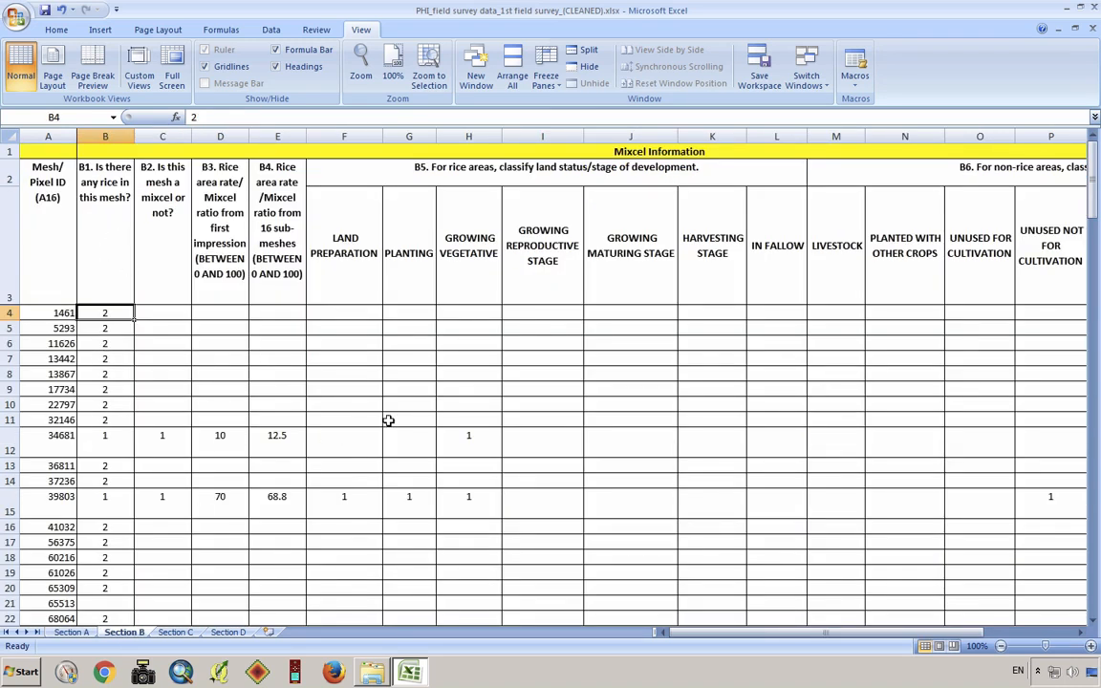
Copy the Section B sheet into a new workbook, keeping the original sheet in place
{"action": "right_click", "coordinate": [125, 639]}
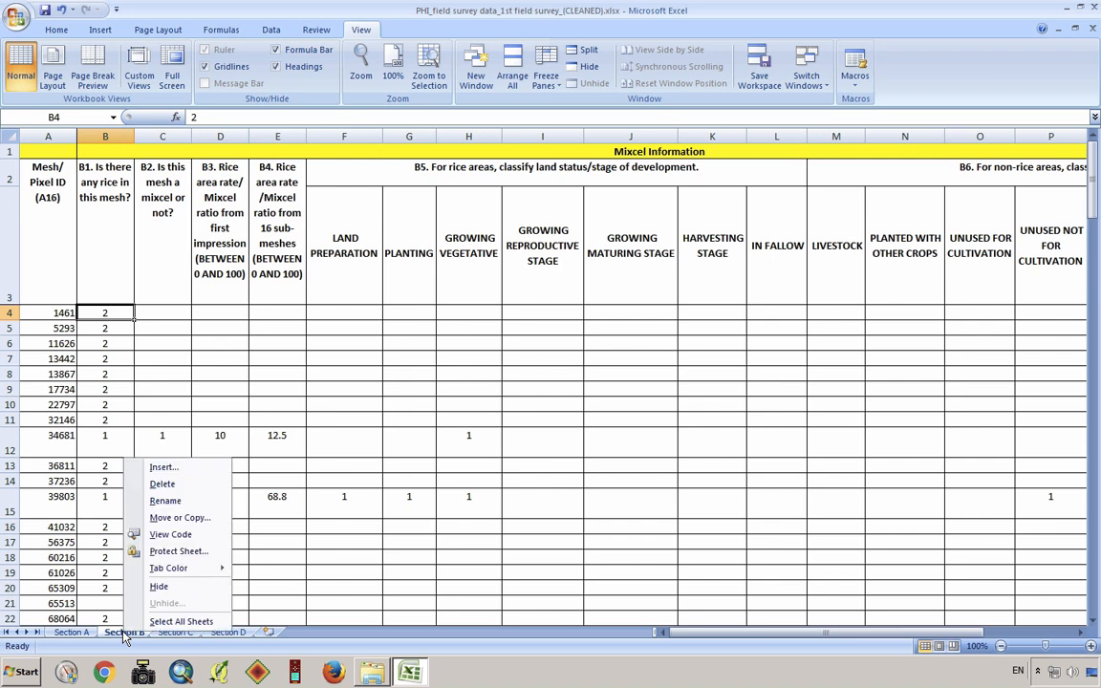
{"action": "left_click", "coordinate": [214, 520]}
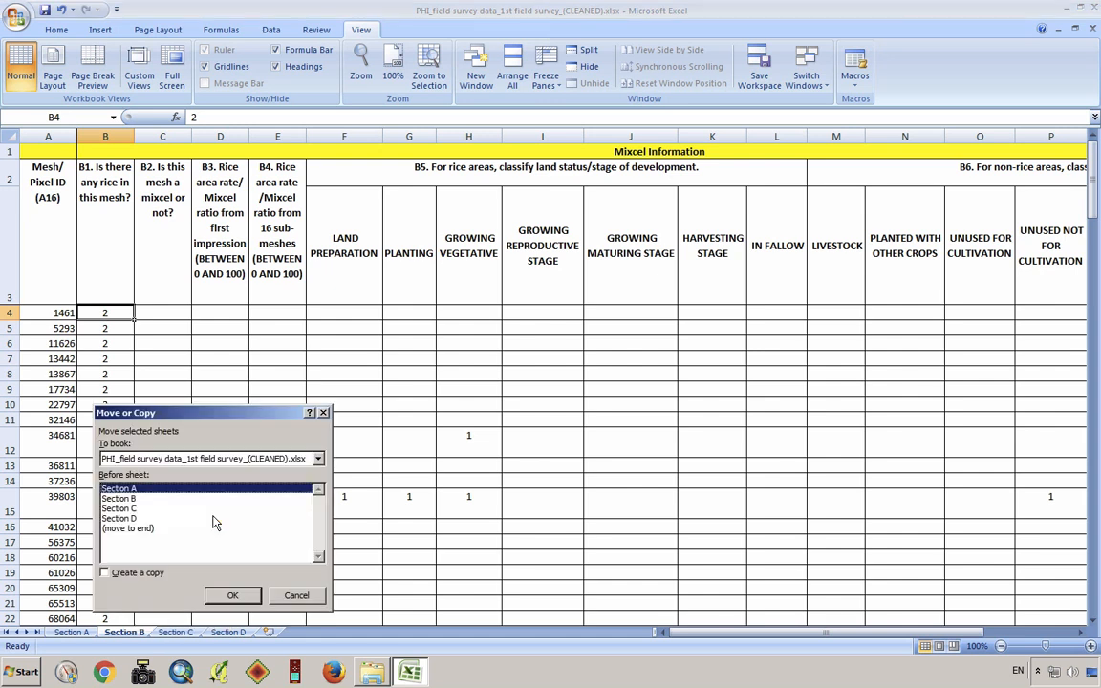
{"action": "left_click", "coordinate": [318, 460]}
{"action": "left_click", "coordinate": [229, 468]}
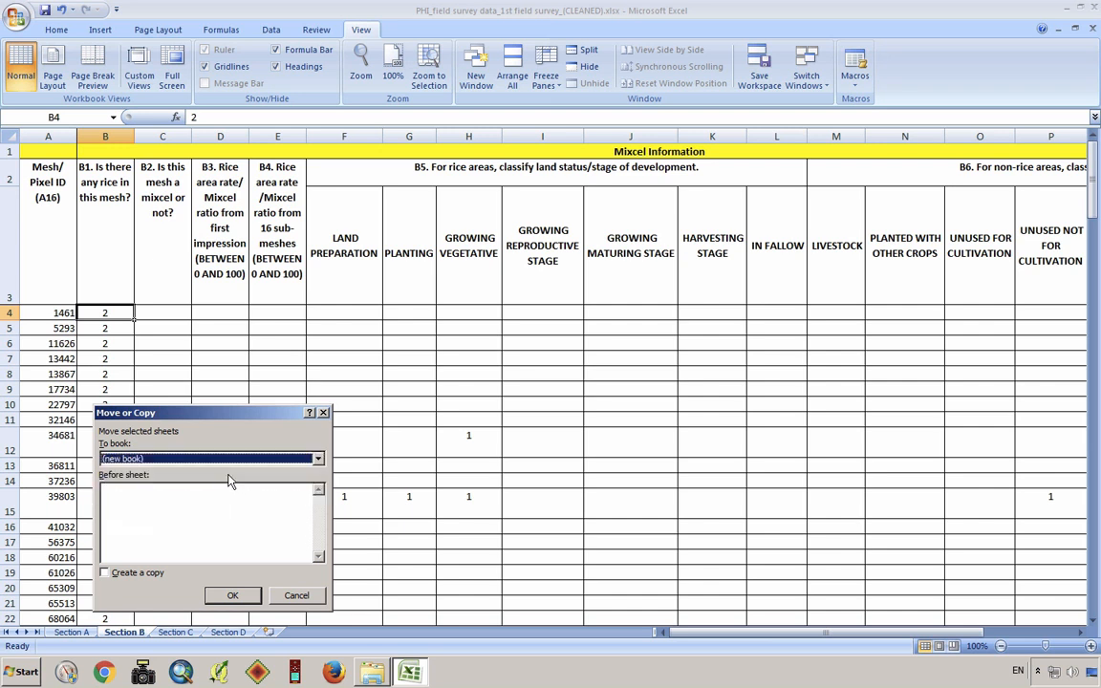
{"action": "left_click", "coordinate": [120, 575]}
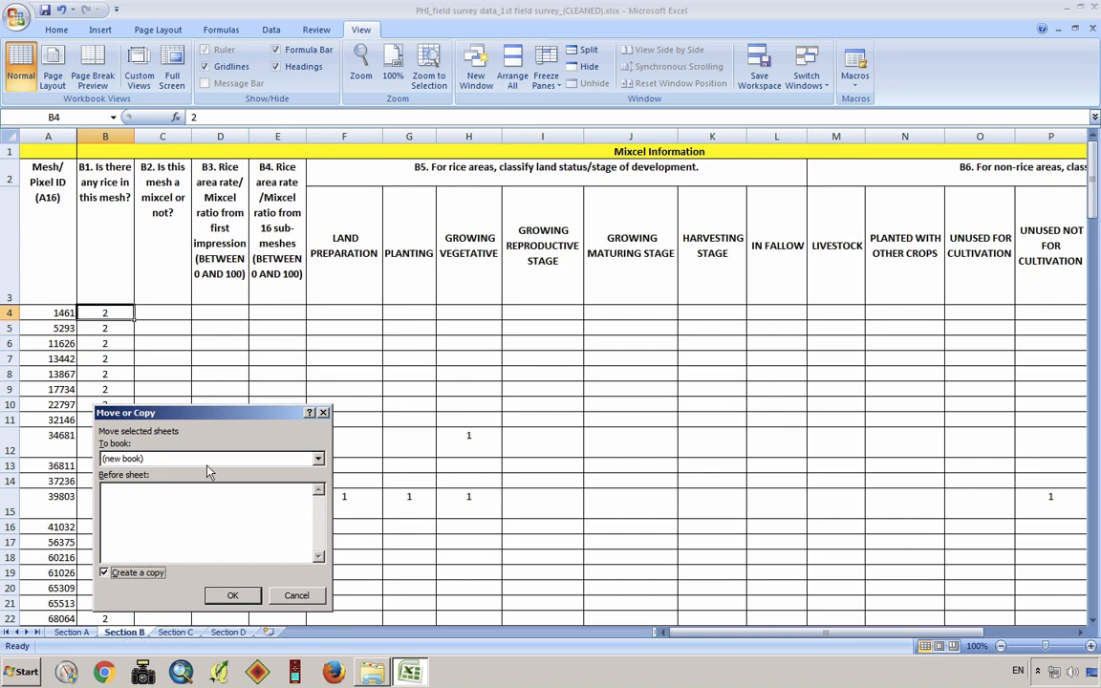
{"action": "left_click", "coordinate": [232, 596]}
{"action": "left_click", "coordinate": [250, 603]}
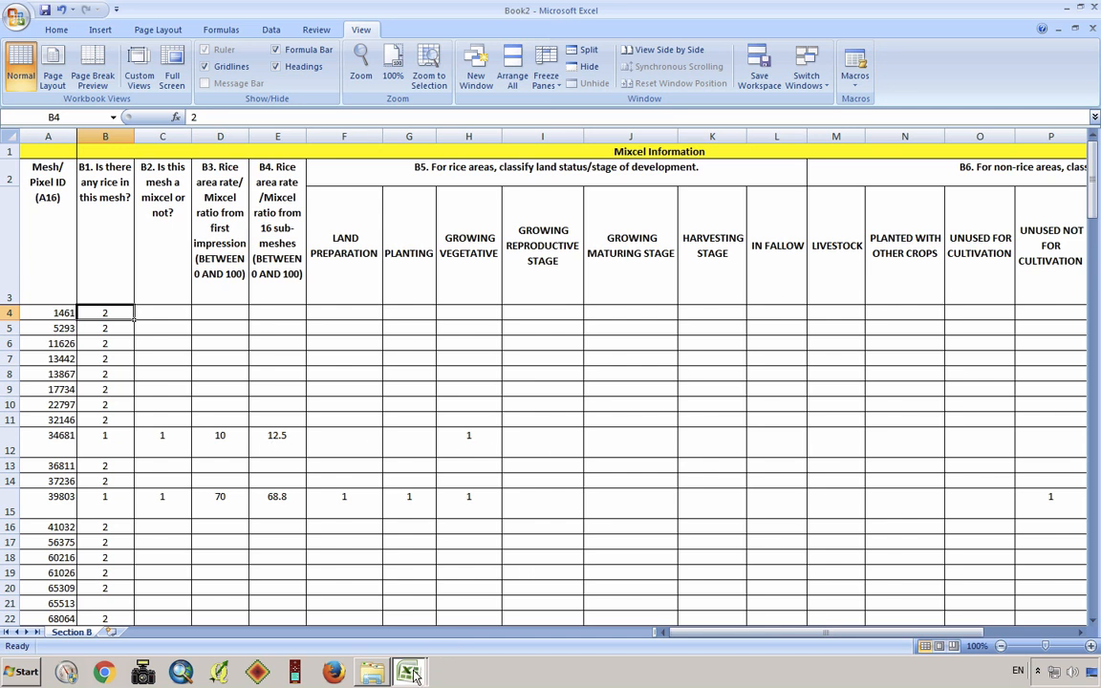
Check the original cleaned survey workbook and return to the new workbook containing only Section B
{"action": "mouse_move", "coordinate": [408, 672]}
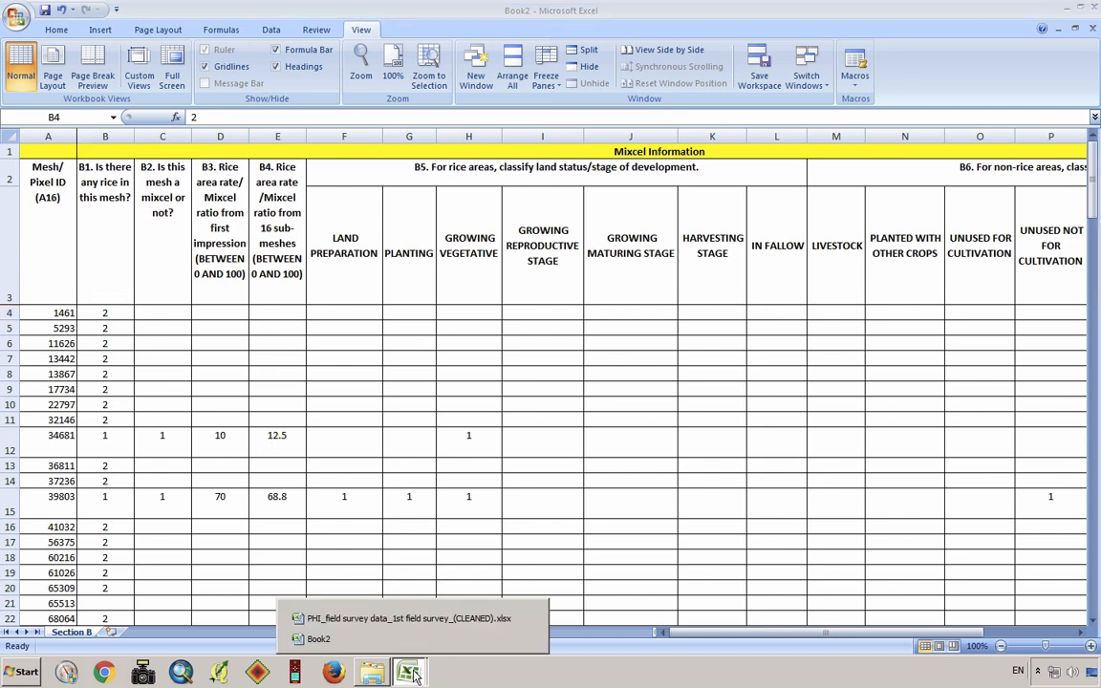
{"action": "left_click", "coordinate": [433, 619]}
{"action": "mouse_move", "coordinate": [409, 672]}
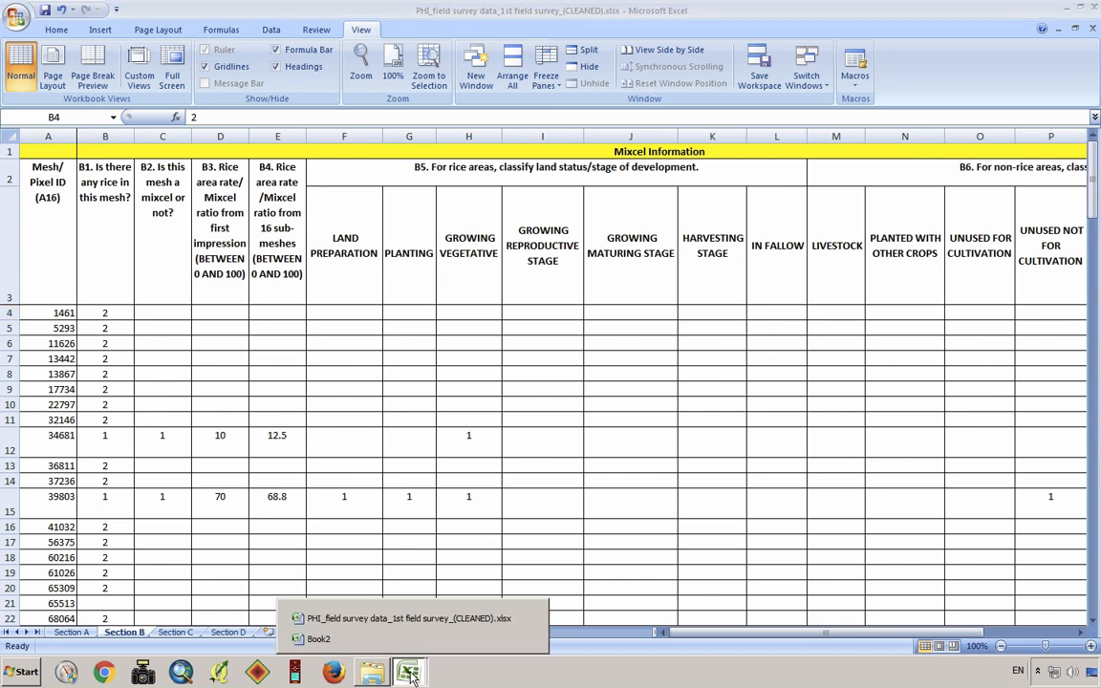
{"action": "left_click", "coordinate": [404, 647]}
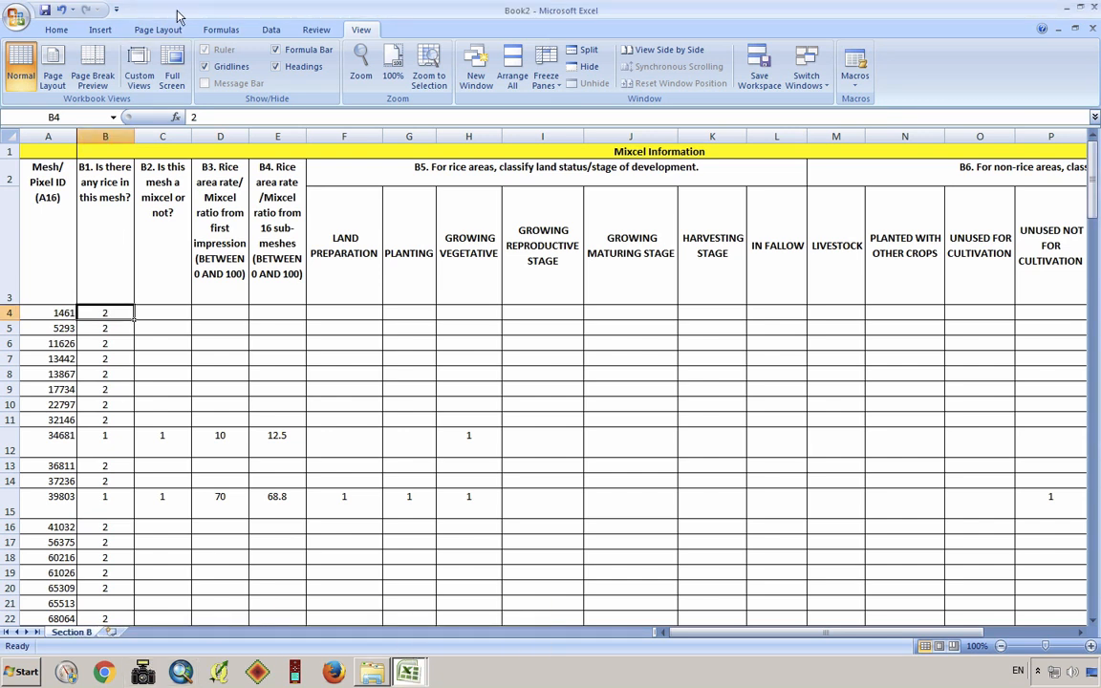
Start saving the new workbook and choose C:\Input_Data\01_Field_Survey_Data as its destination folder
{"action": "left_click", "coordinate": [45, 12]}
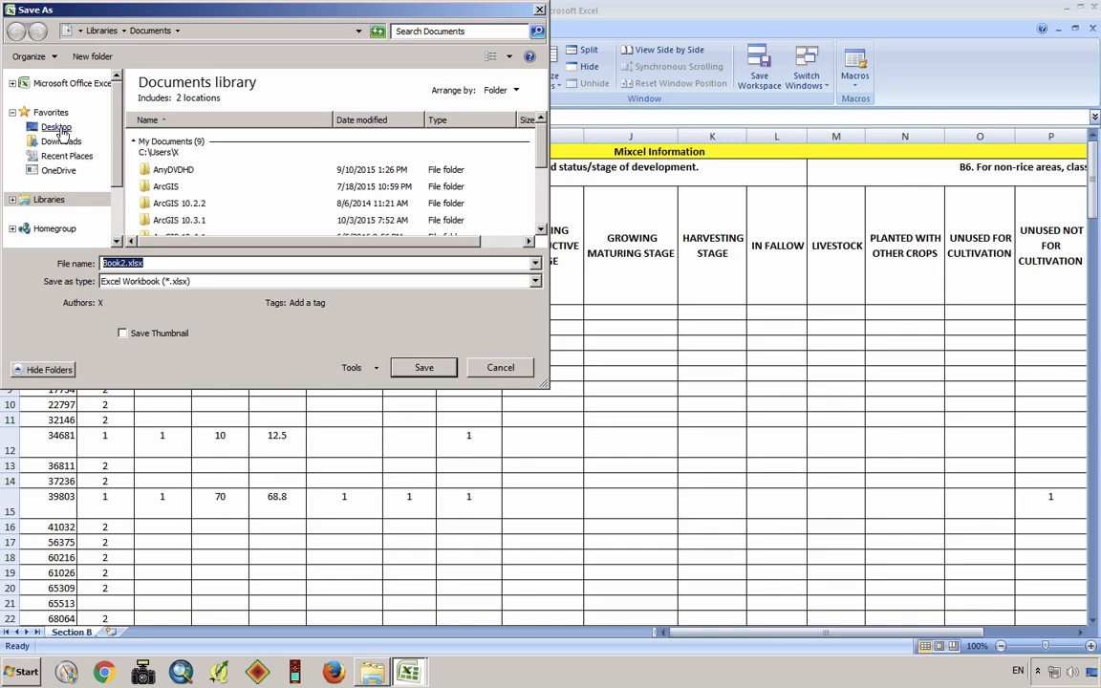
{"action": "left_click", "coordinate": [55, 127]}
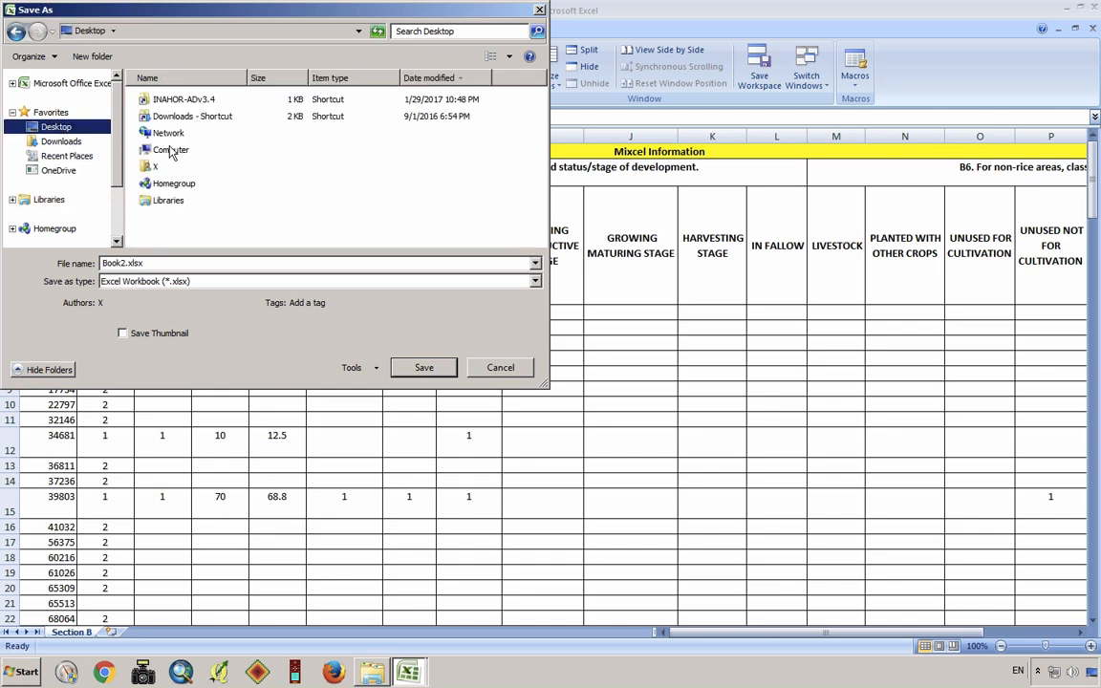
{"action": "double_click", "coordinate": [158, 148]}
{"action": "double_click", "coordinate": [214, 115]}
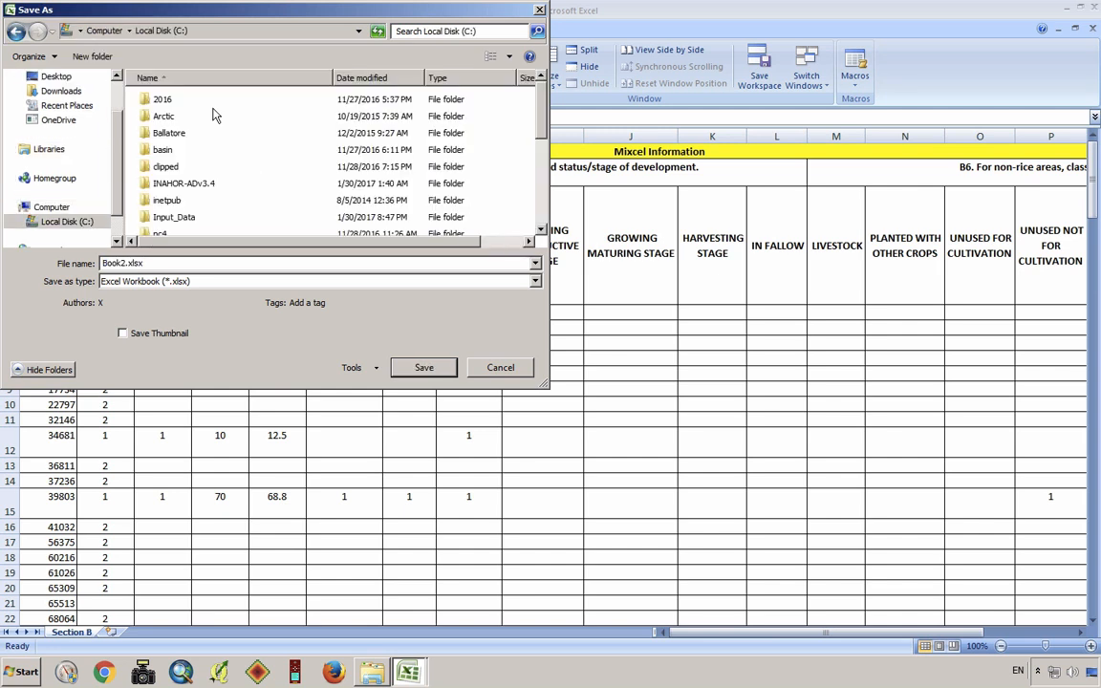
{"action": "double_click", "coordinate": [172, 220]}
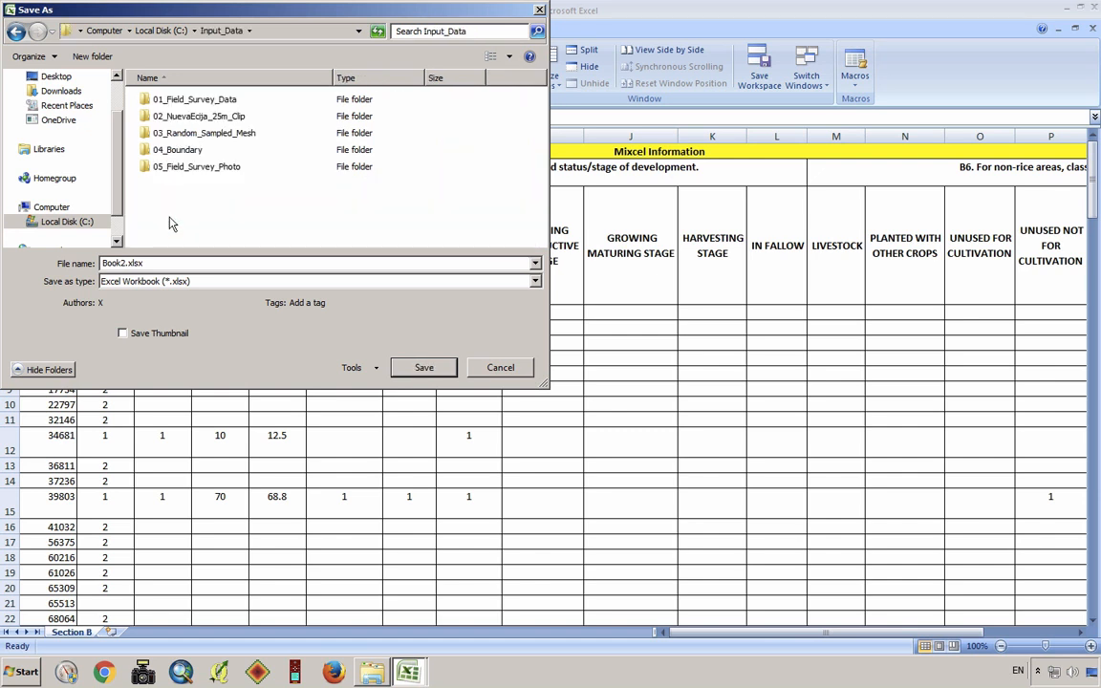
{"action": "double_click", "coordinate": [186, 100]}
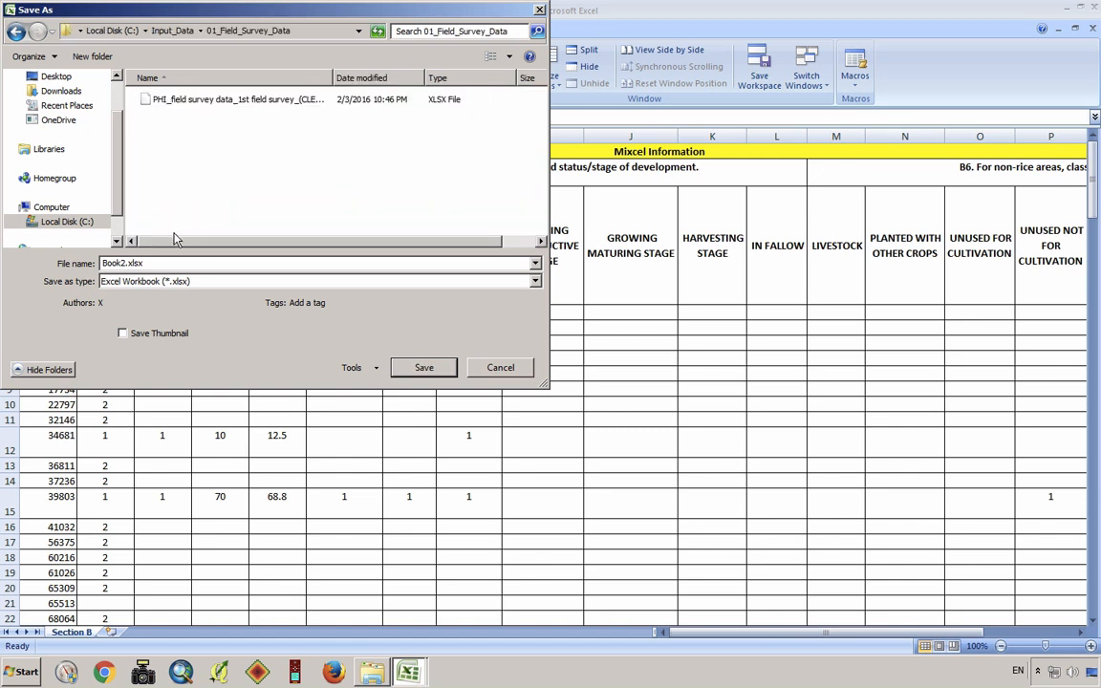
Name the workbook FieldSurveyData_SectionB and save it as an Excel Workbook (*.xlsx)
{"action": "double_click", "coordinate": [122, 262]}
{"action": "left_click", "coordinate": [123, 262]}
{"action": "key", "text": "BackSpace"}
{"action": "key", "text": "BackSpace"}
{"action": "key", "text": "BackSpace"}
{"action": "key", "text": "BackSpace"}
{"action": "key", "text": "BackSpace"}
{"action": "type", "text": "FieldSurveyData_SectionB"}
{"action": "left_click", "coordinate": [418, 371]}
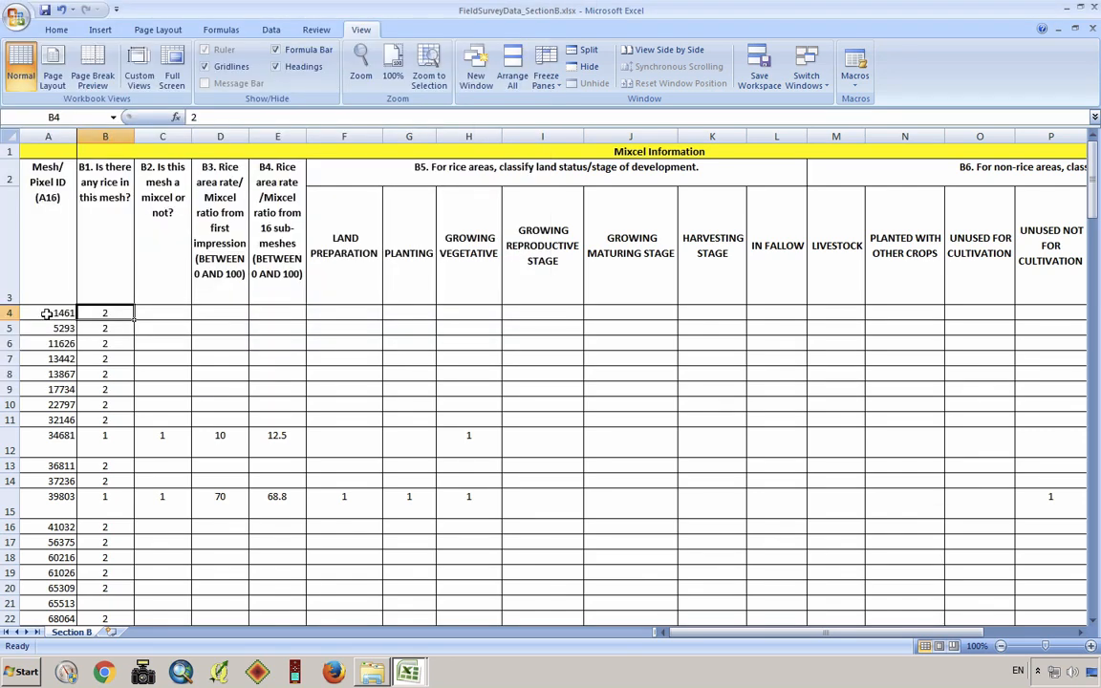
Insert a blank row at row 4, between the three header rows and the first data record
{"action": "left_click", "coordinate": [7, 151]}
{"action": "left_click_drag", "start_coordinate": [8, 175], "coordinate": [8, 232]}
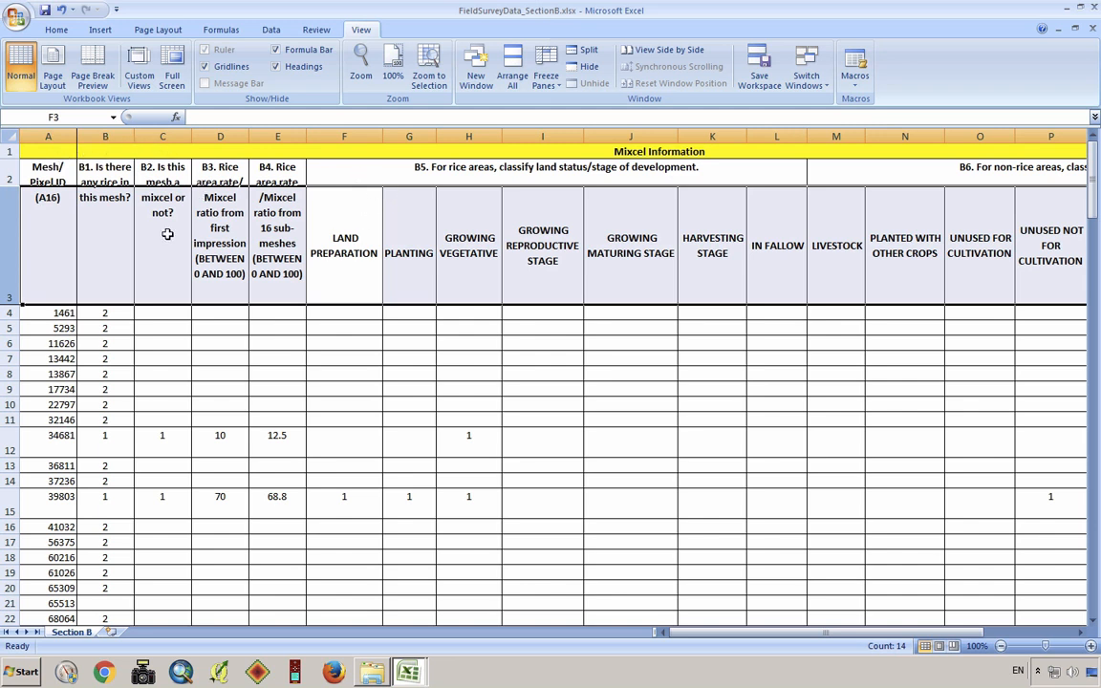
{"action": "left_click", "coordinate": [6, 312]}
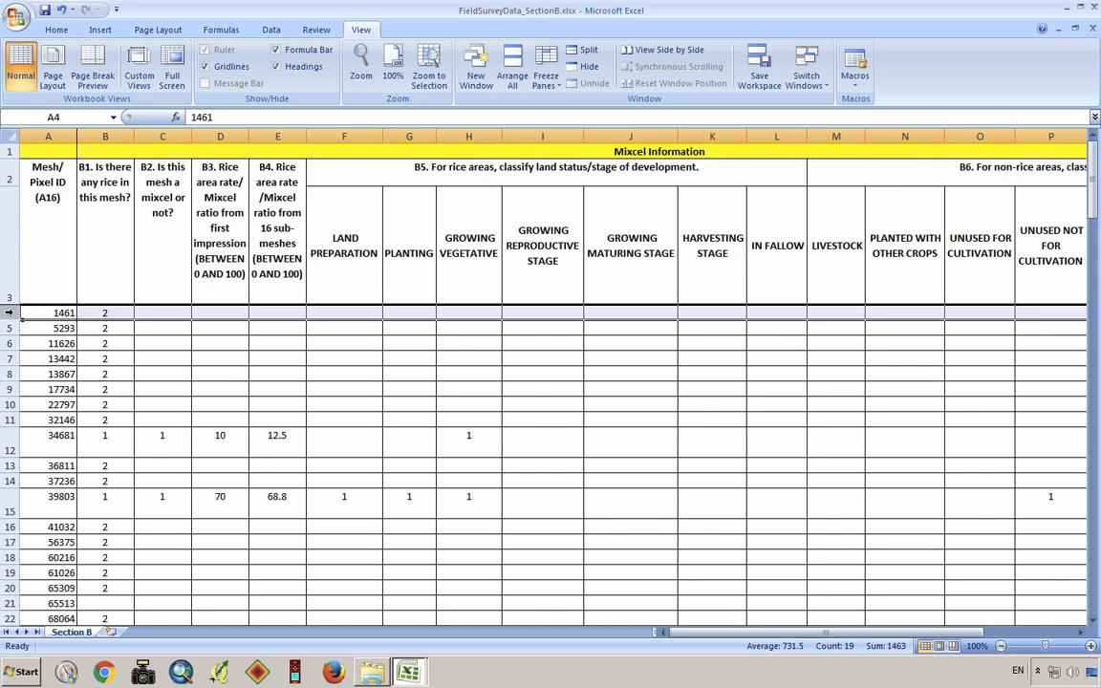
{"action": "right_click", "coordinate": [8, 313]}
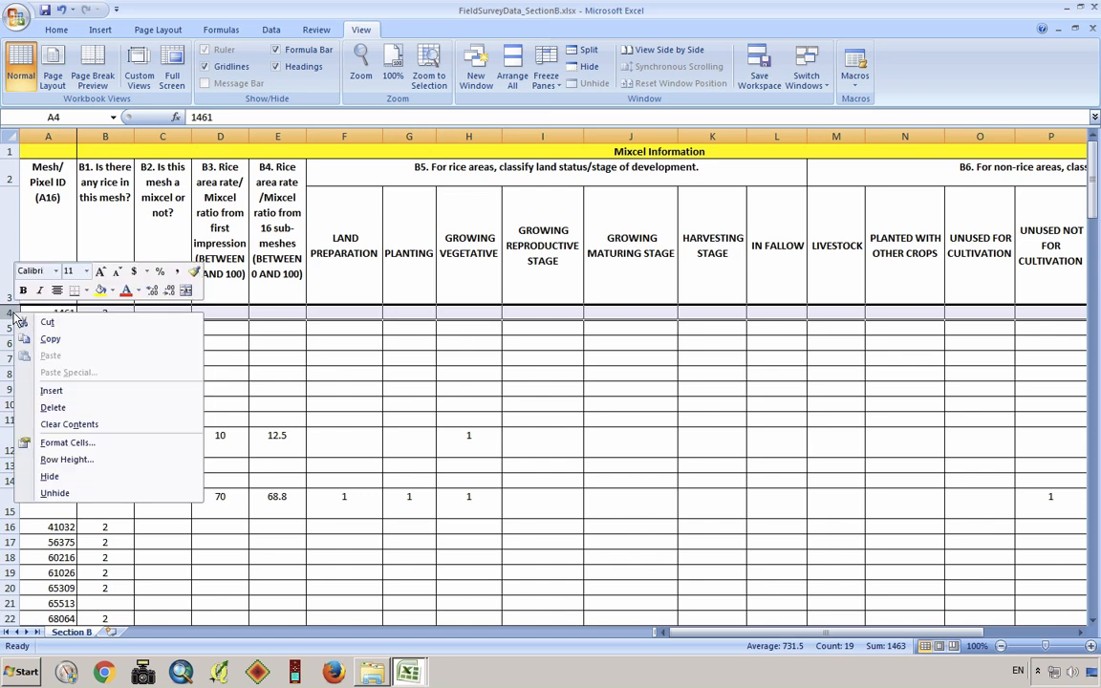
{"action": "left_click", "coordinate": [127, 392]}
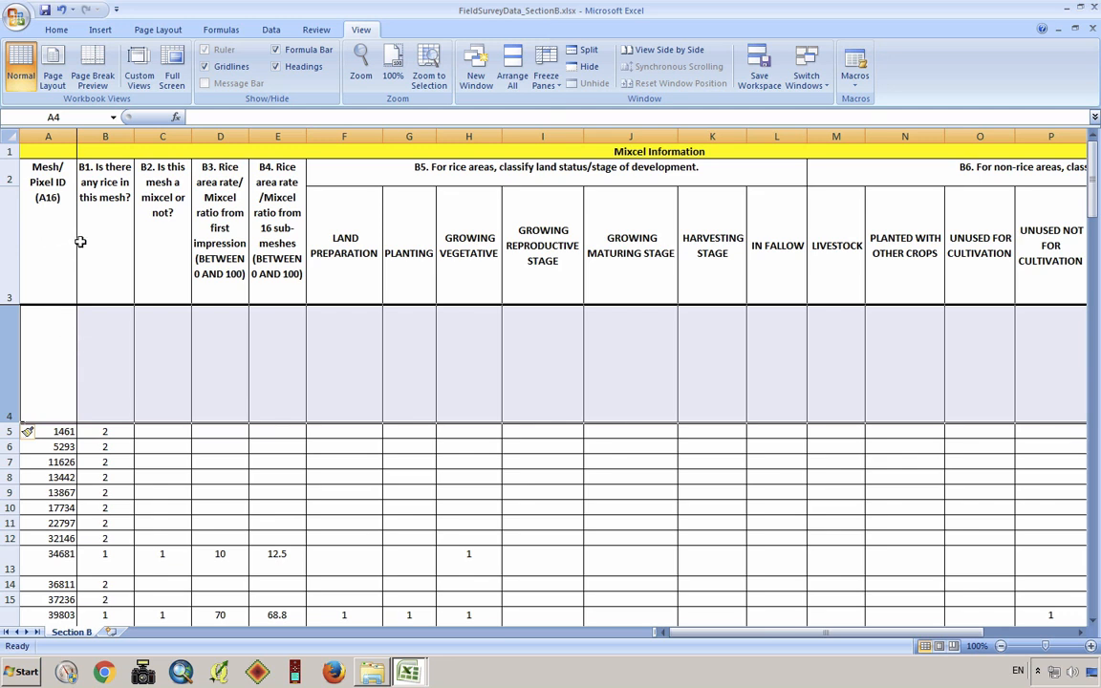
Enter the short column headings 0MeshID in A4, 1Rice in B4 and 2Mixcel in C4
{"action": "left_click", "coordinate": [43, 349]}
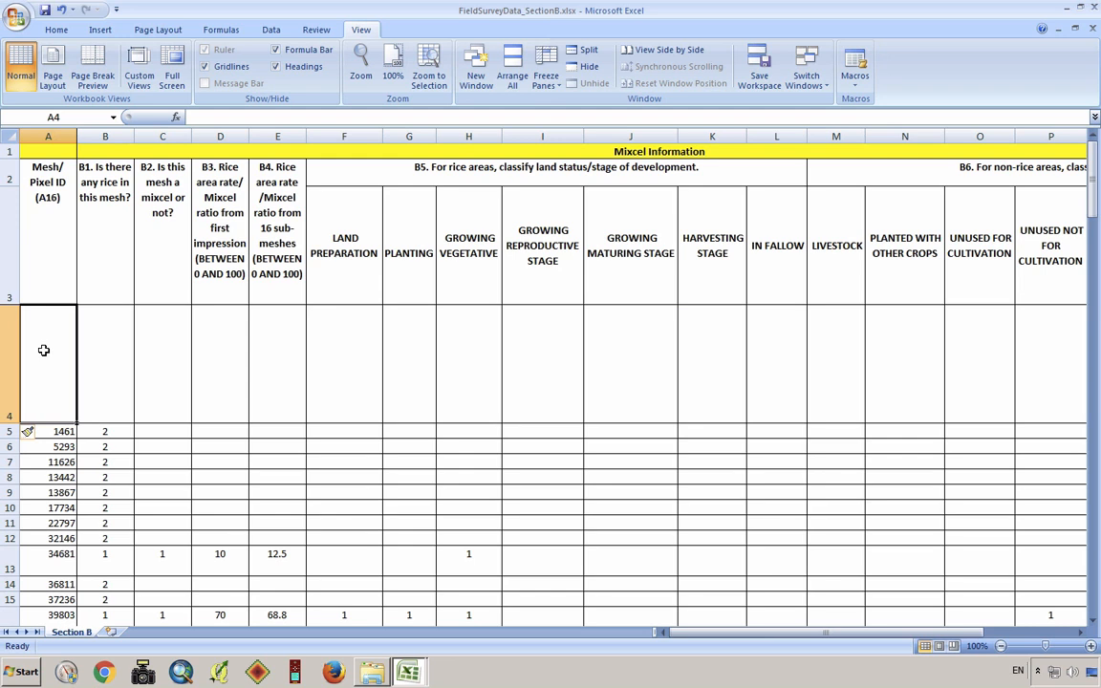
{"action": "type", "text": "0Mes"}
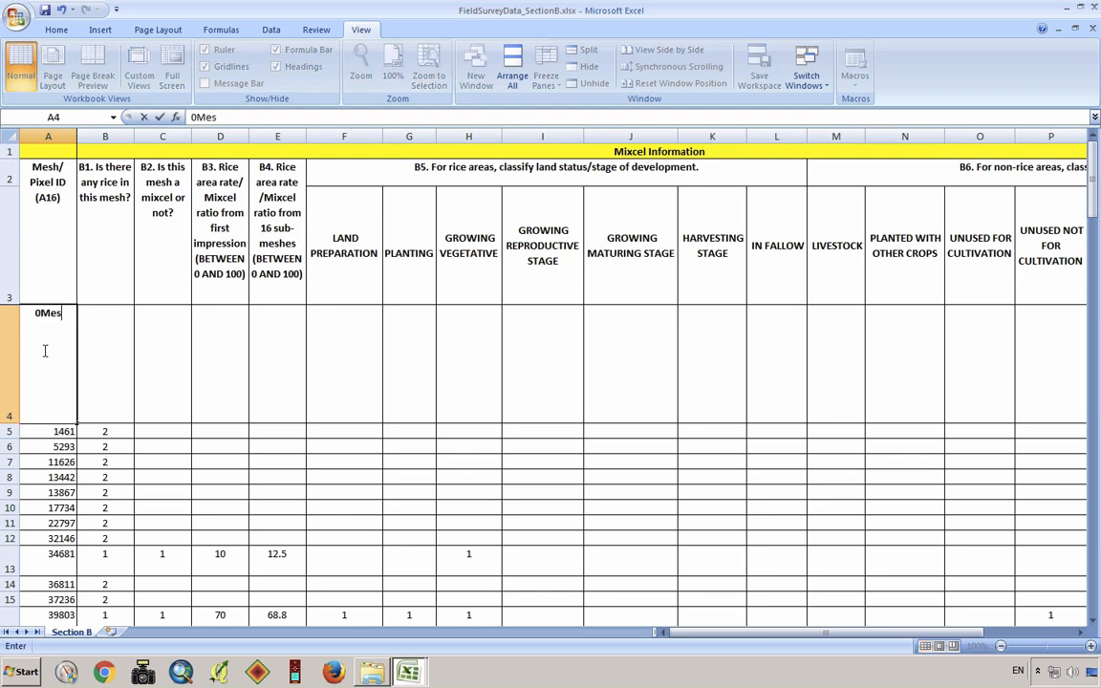
{"action": "type", "text": "hID"}
{"action": "left_click", "coordinate": [110, 351]}
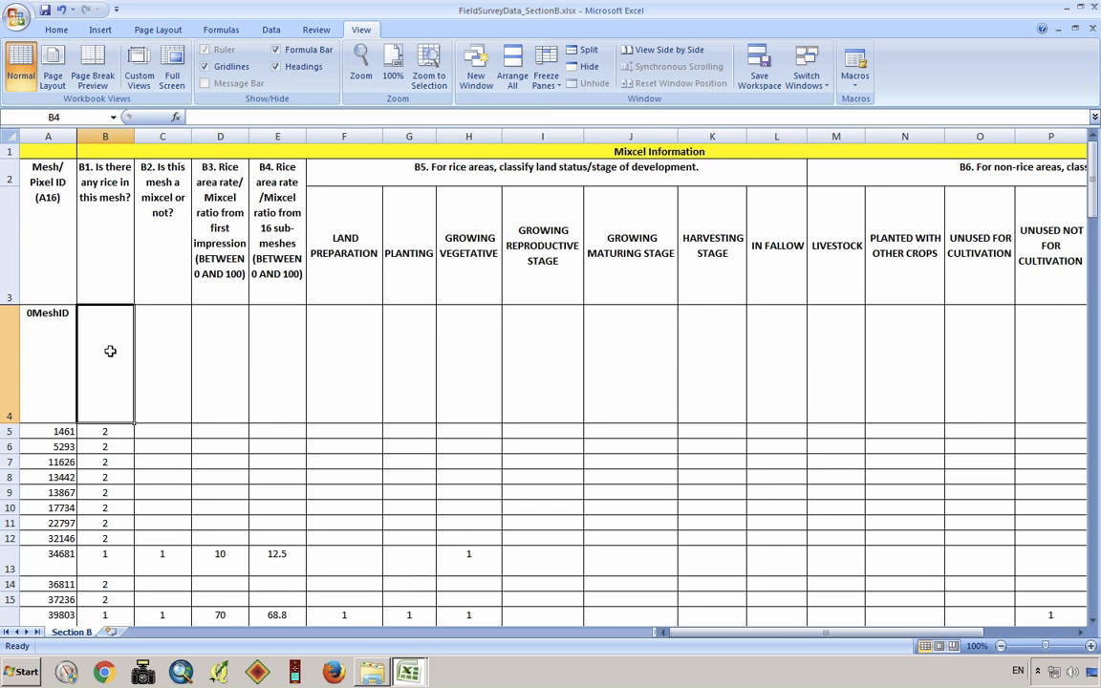
{"action": "type", "text": "1Rice"}
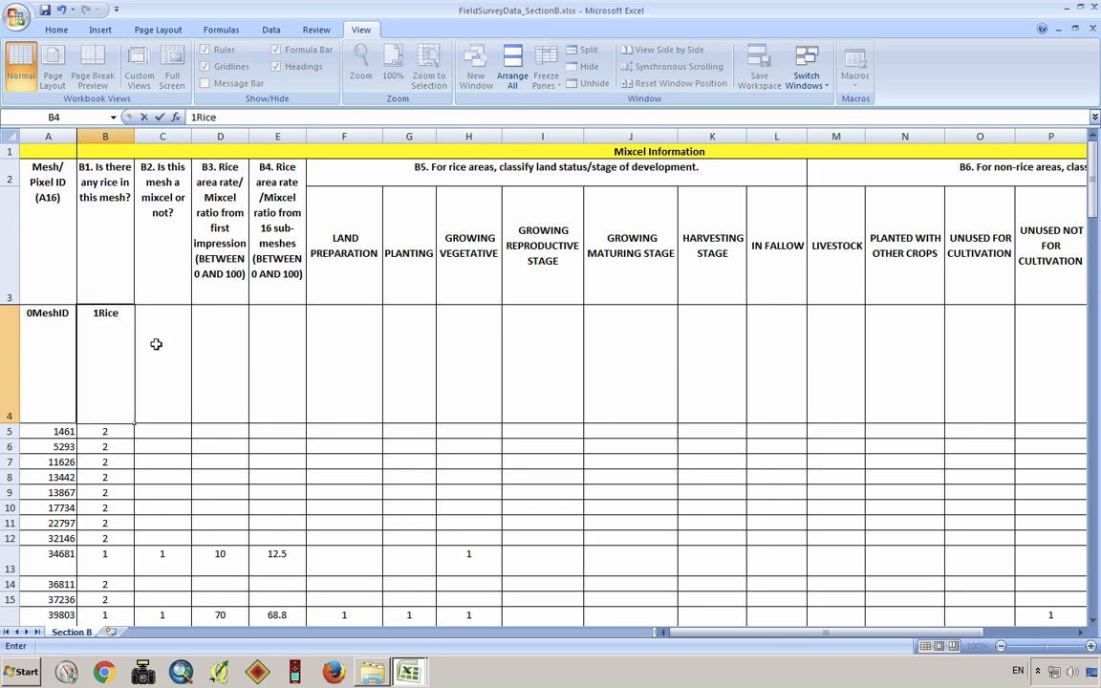
{"action": "left_click", "coordinate": [156, 344]}
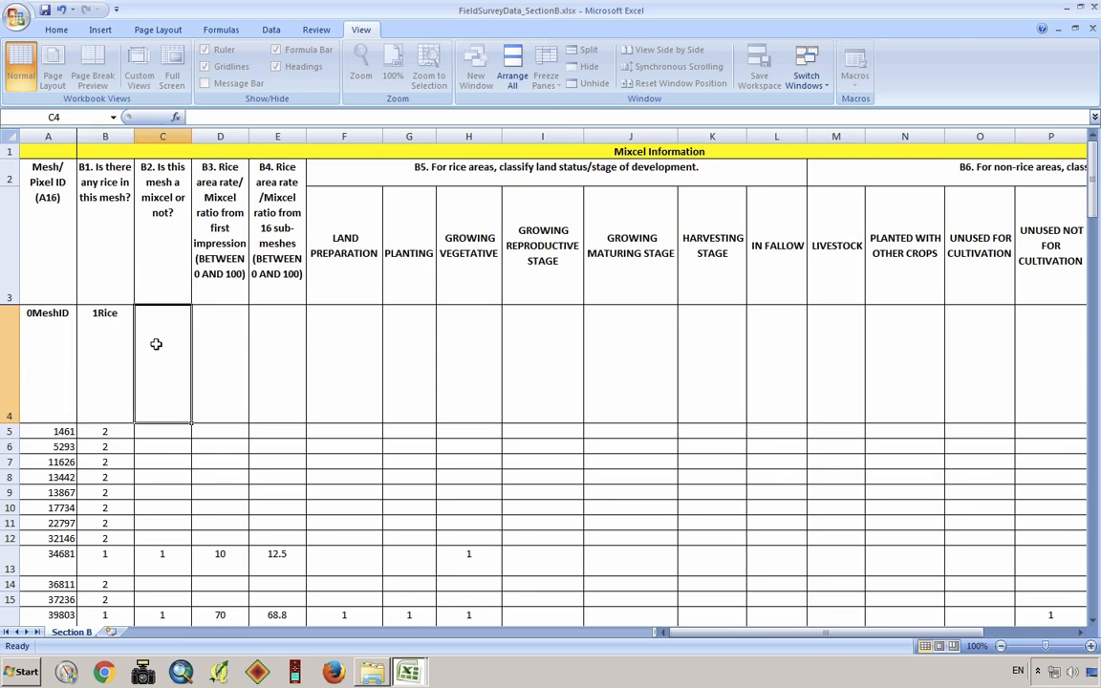
{"action": "type", "text": "2Mixcel"}
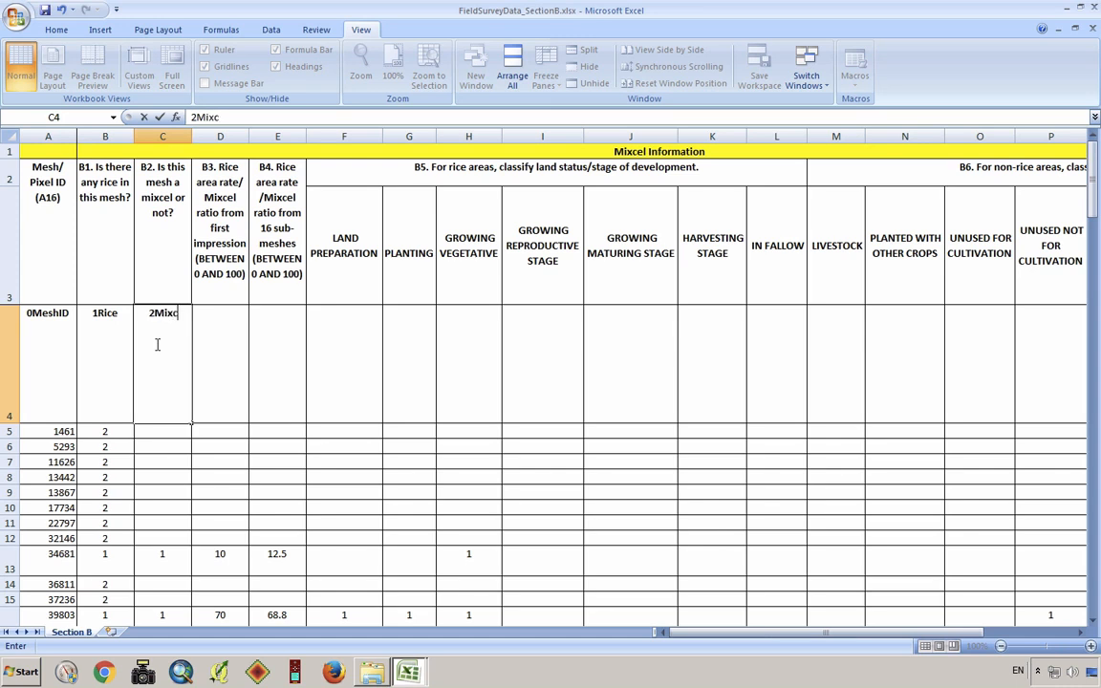
Enter the heading 3RiceRateEyes in D4 for the first-impression rice area rate
{"action": "left_click", "coordinate": [230, 358]}
{"action": "type", "text": "3"}
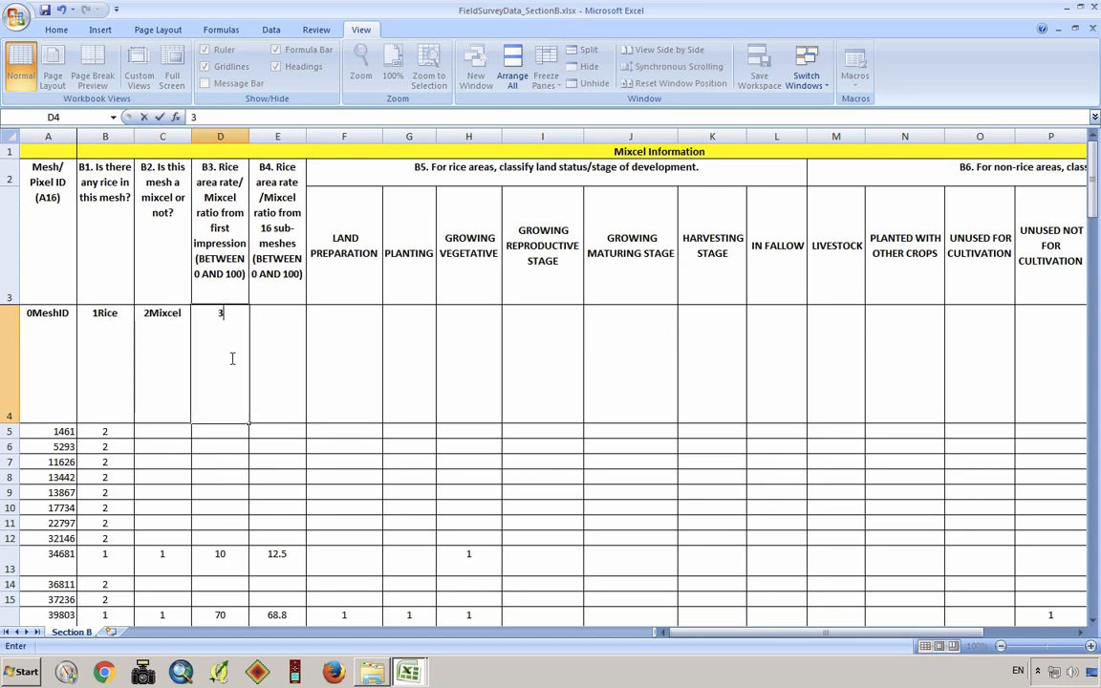
{"action": "type", "text": "Rice"}
{"action": "key", "text": "BackSpace"}
{"action": "key", "text": "BackSpace"}
{"action": "type", "text": "ateEyes"}
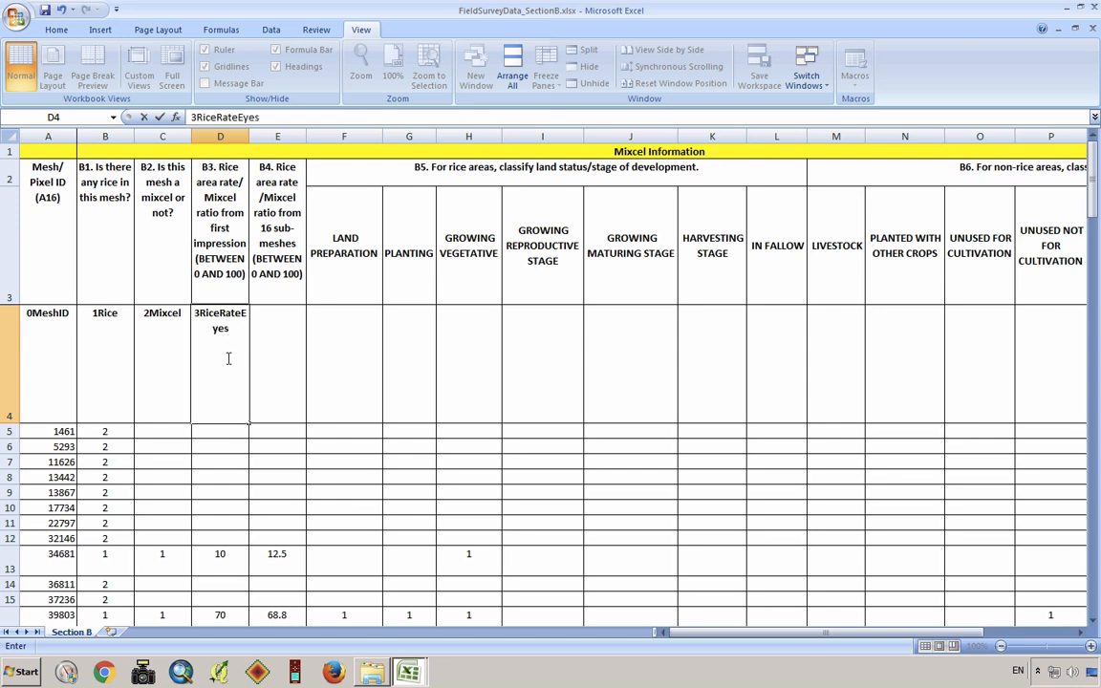
Enter the heading 4RiceRate16sub in E4 for the rice area rate from 16 sub-meshes
{"action": "left_click", "coordinate": [278, 355]}
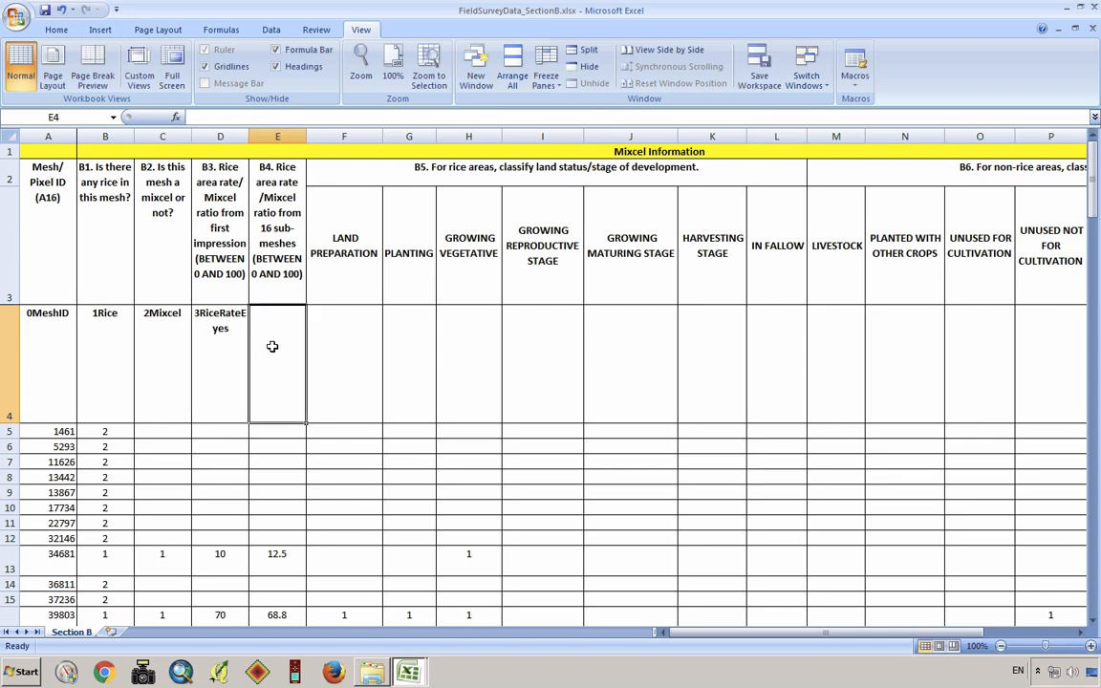
{"action": "type", "text": "4"}
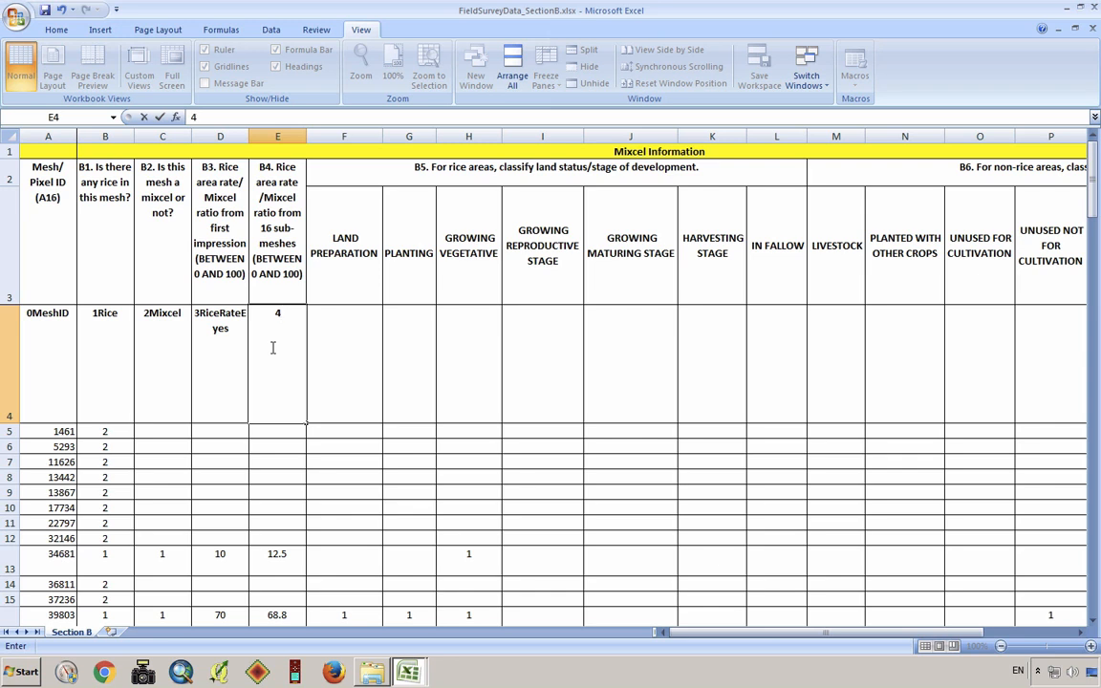
{"action": "type", "text": "RiceRate1"}
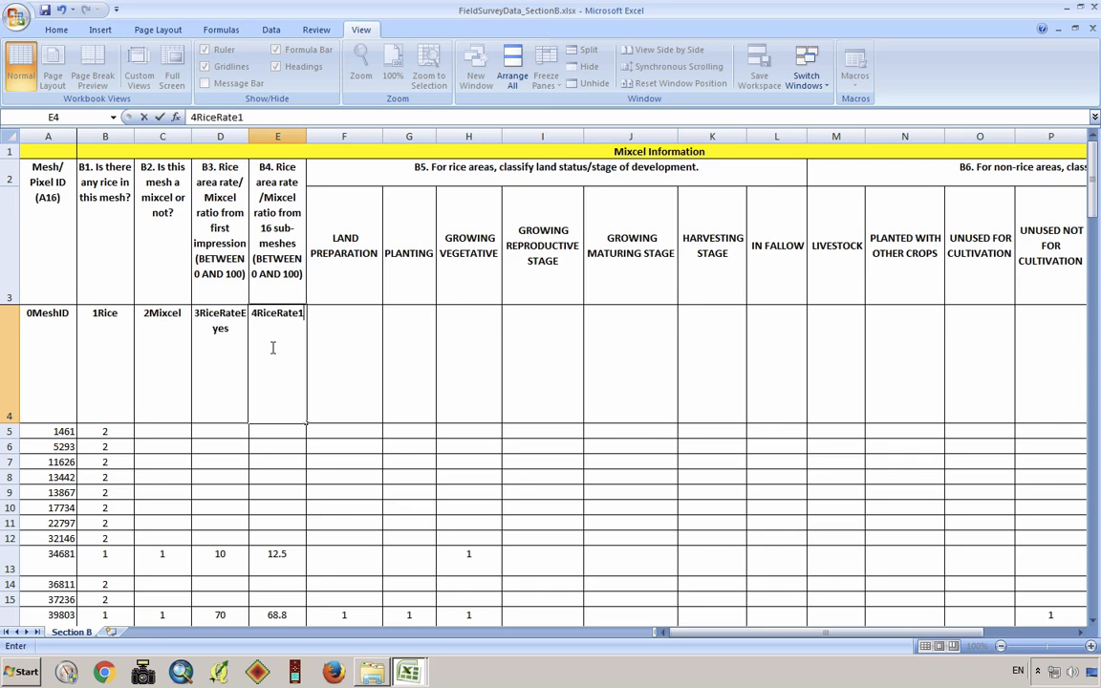
{"action": "type", "text": "6sub"}
Enter the headings 5Rice1Pre in F4 for land preparation and 5Rice2Plant in G4 for planting
{"action": "left_click", "coordinate": [327, 372]}
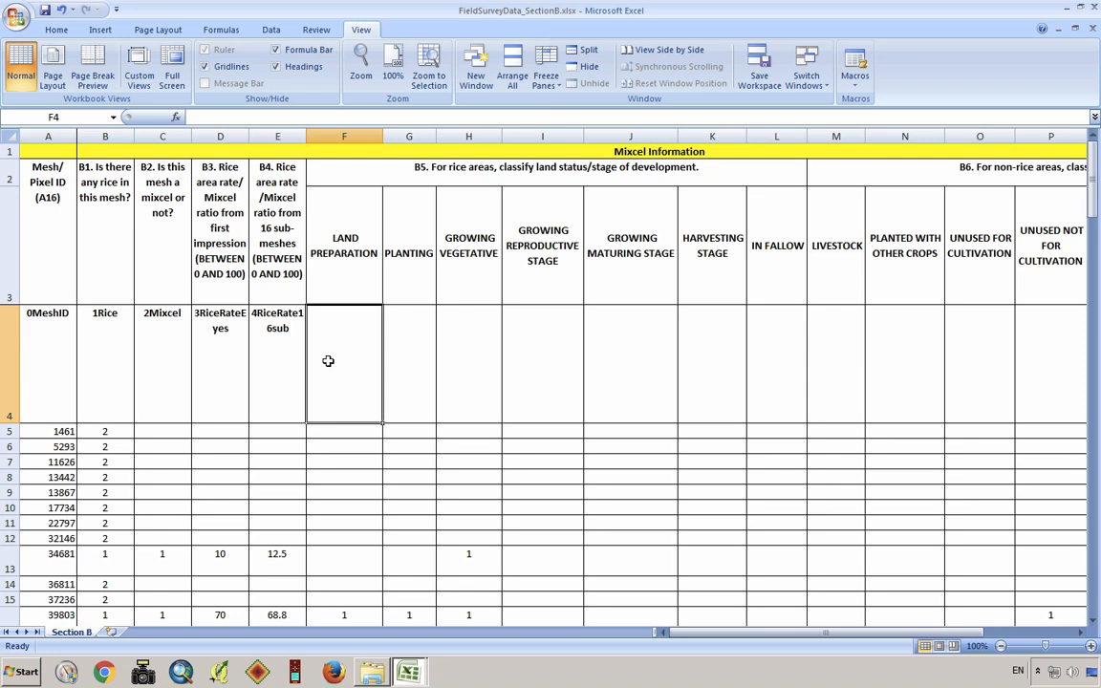
{"action": "type", "text": "5Ric"}
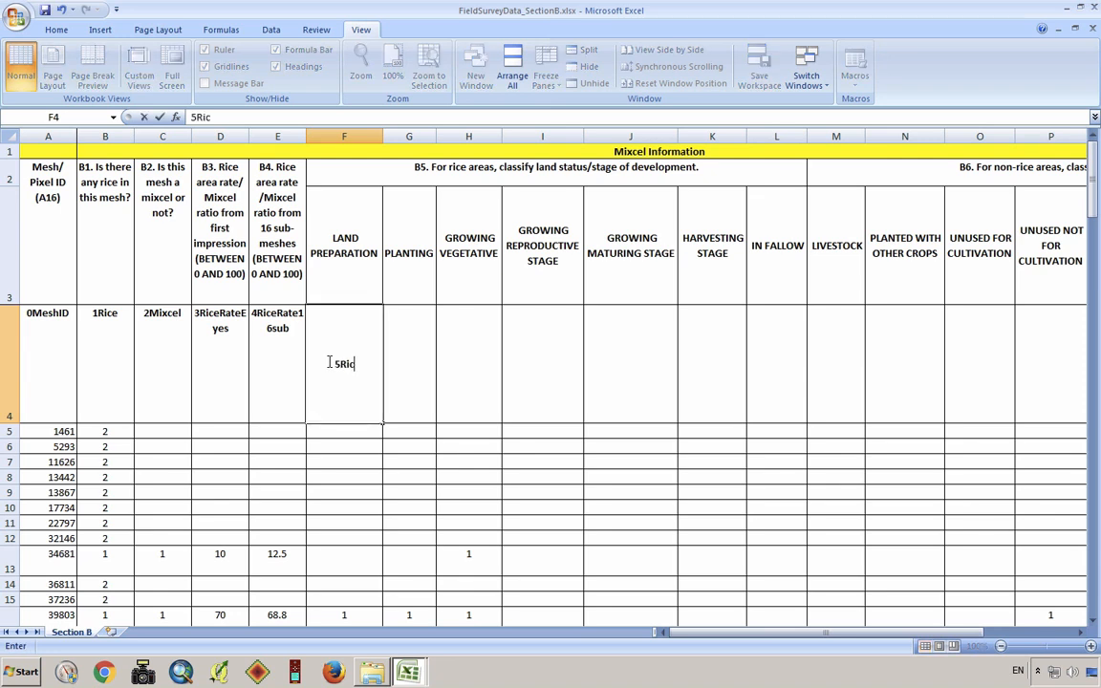
{"action": "type", "text": "e1Pre"}
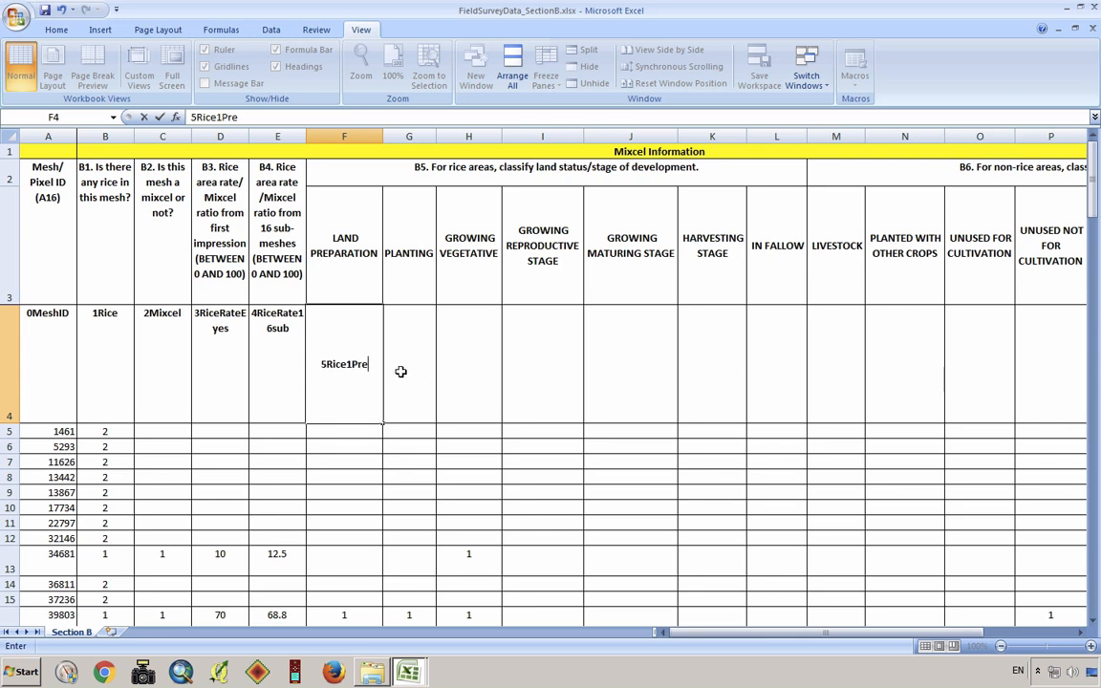
{"action": "left_click", "coordinate": [401, 371]}
{"action": "type", "text": "5Rice"}
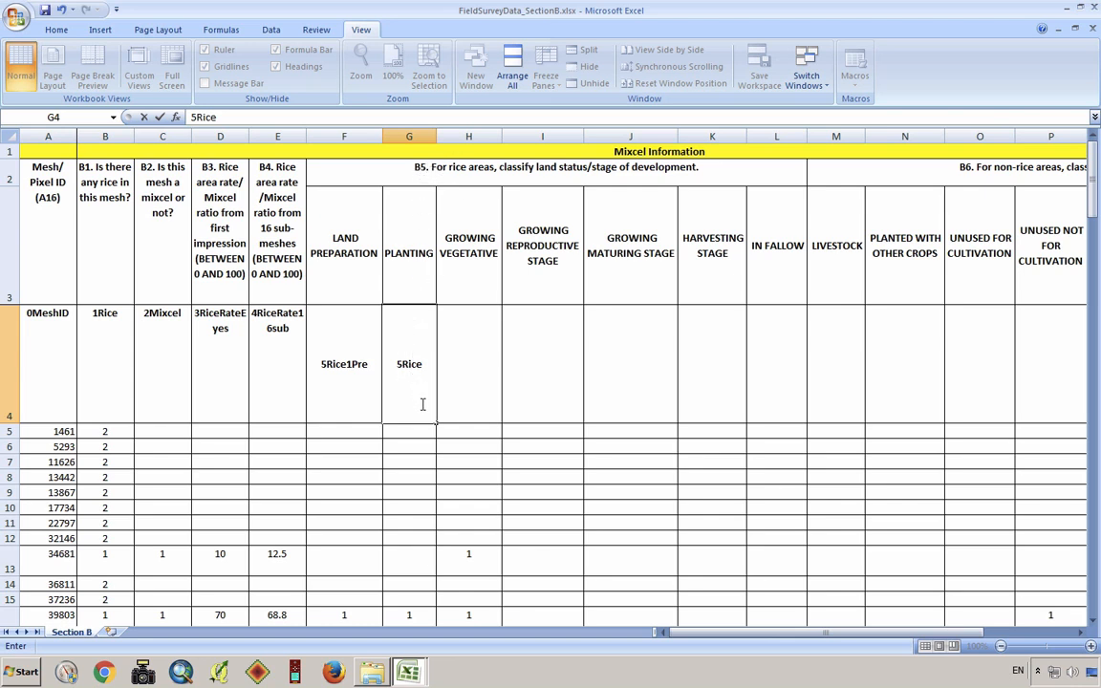
{"action": "type", "text": "2Plant"}
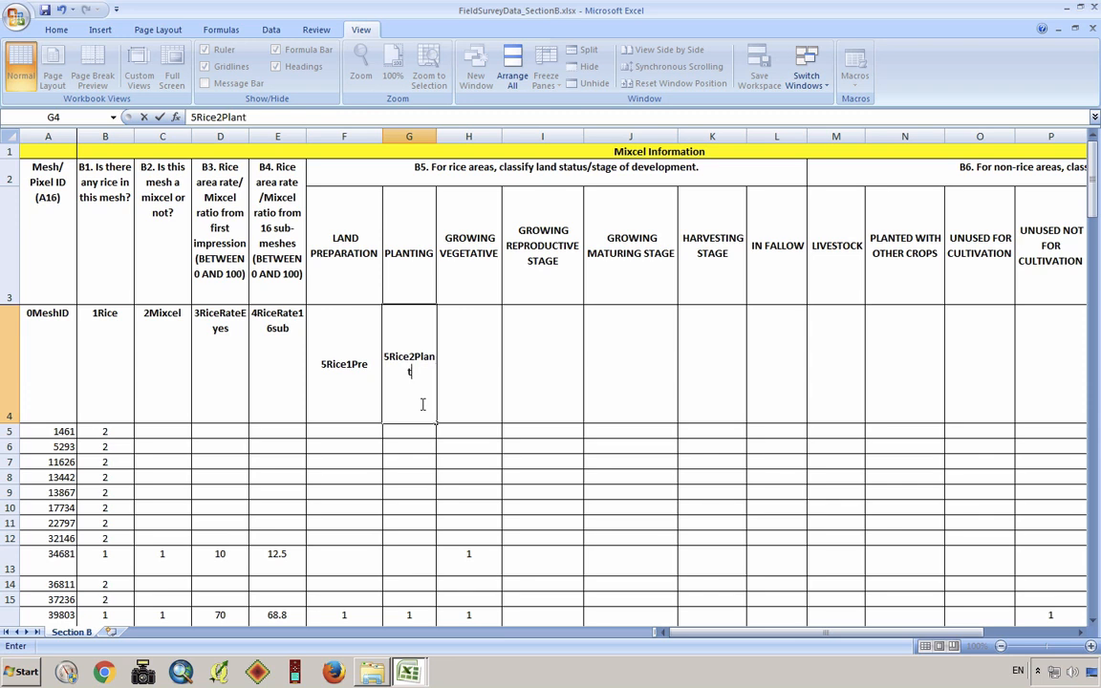
Enter the headings 5Rice3GrowV in H4 for the vegetative stage and 5Rice4GrowR in I4 for the reproductive stage
{"action": "left_click", "coordinate": [474, 368]}
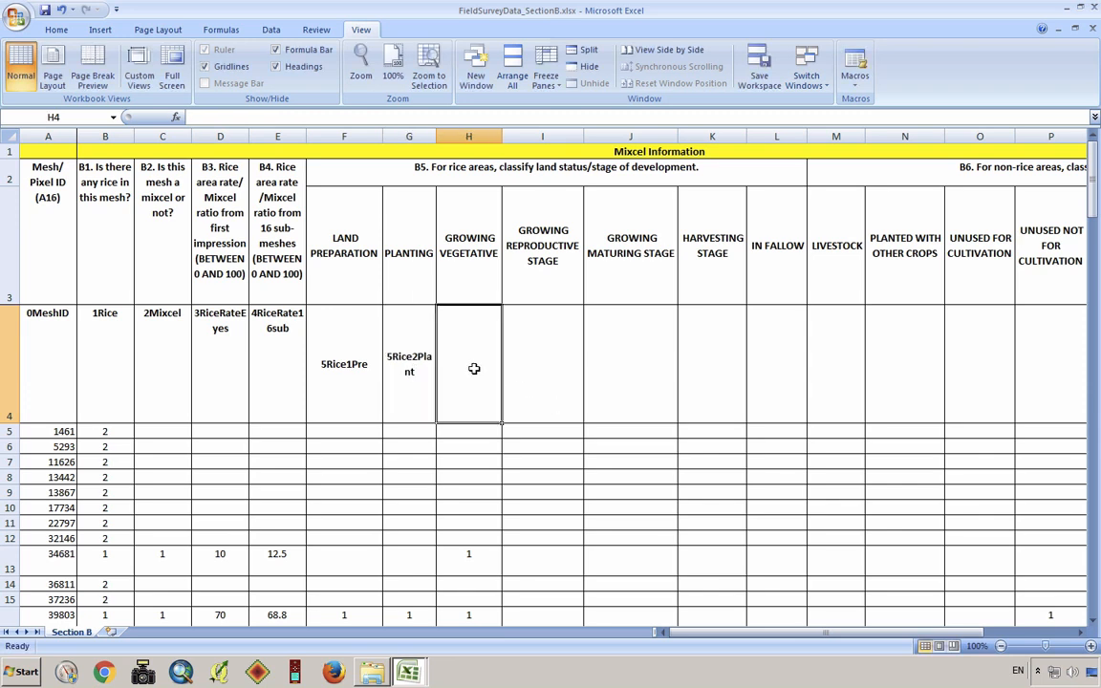
{"action": "type", "text": "5Rice"}
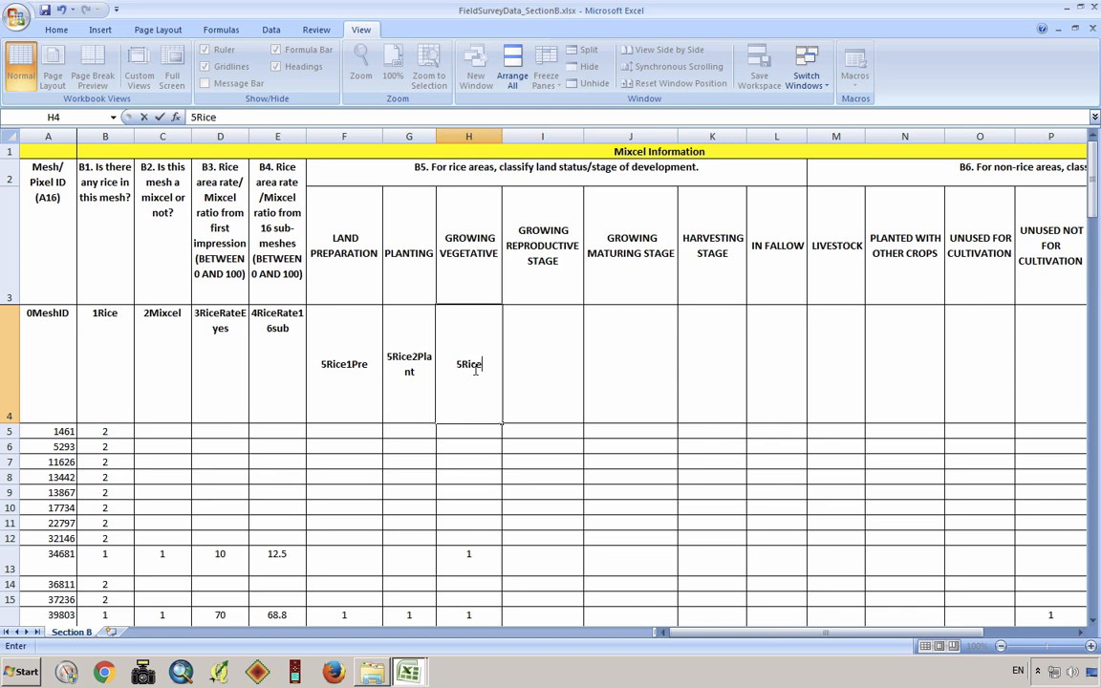
{"action": "type", "text": "3GrowV"}
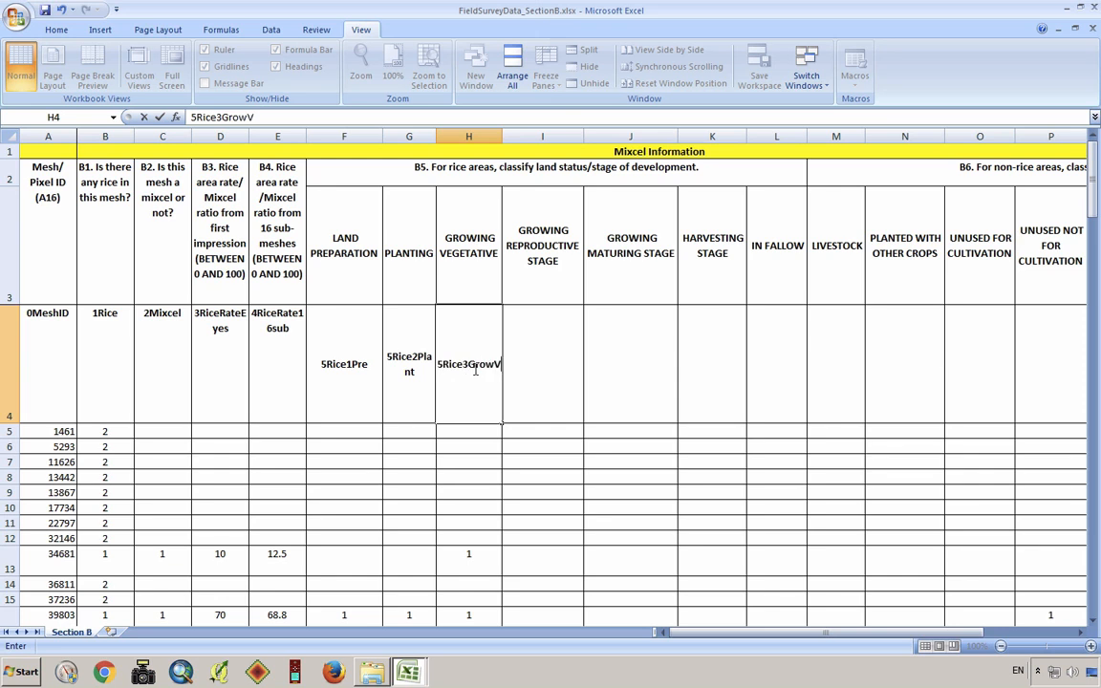
{"action": "left_click", "coordinate": [542, 368]}
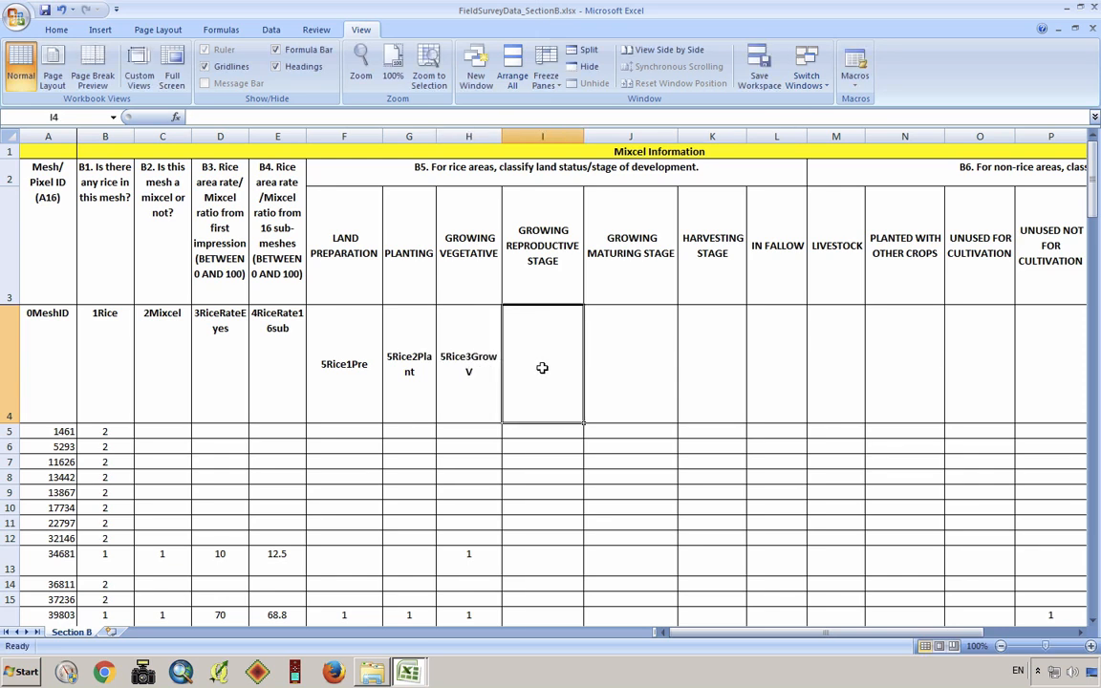
{"action": "type", "text": "5Rice"}
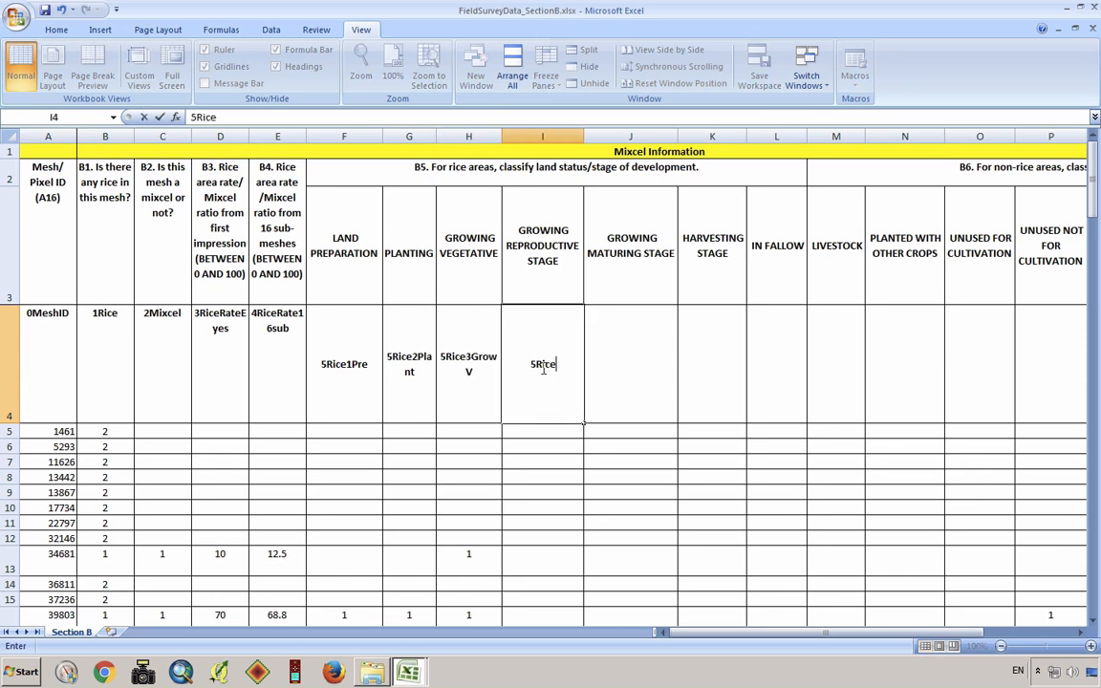
{"action": "type", "text": "4Grow"}
{"action": "type", "text": "R"}
Enter the heading 5Rice5GrowM in J4 for the growing maturing stage
{"action": "left_click", "coordinate": [607, 358]}
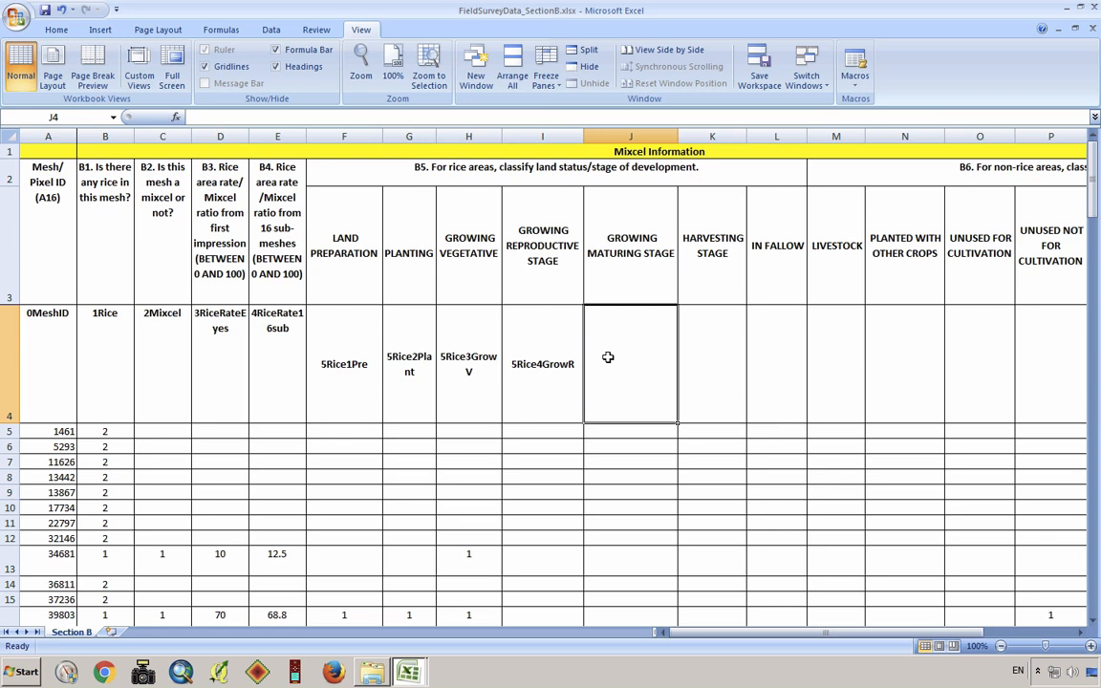
{"action": "type", "text": "5Rice"}
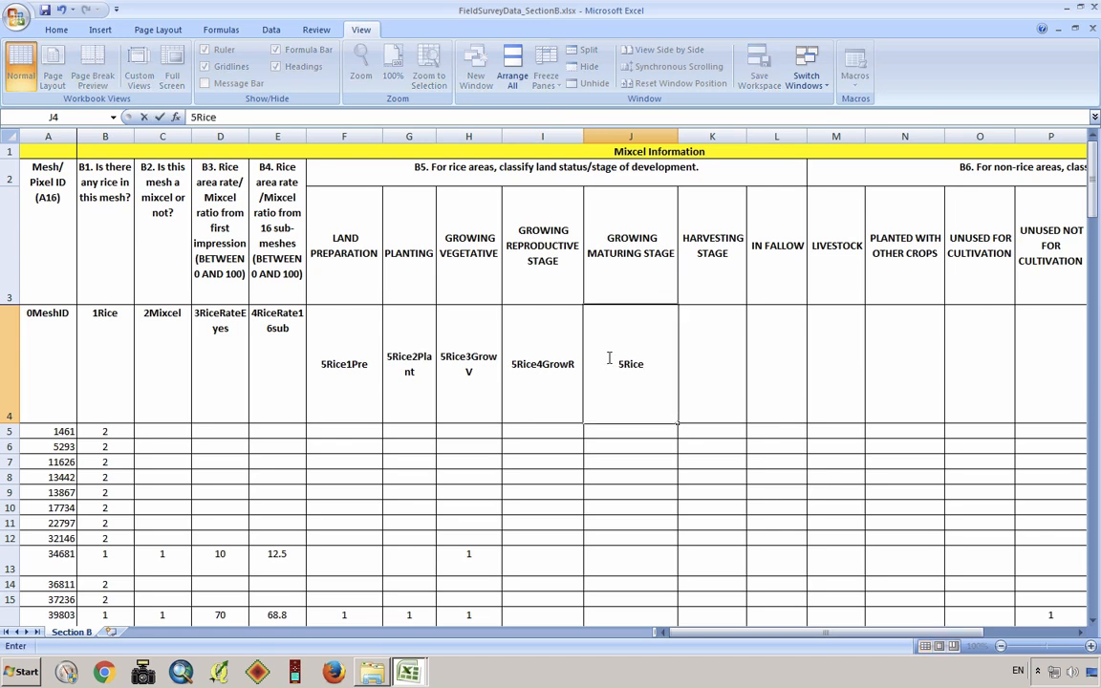
{"action": "type", "text": "5"}
{"action": "type", "text": "Ma"}
{"action": "key", "text": "BackSpace"}
{"action": "key", "text": "BackSpace"}
{"action": "type", "text": "GrowM"}
Enter the heading 5Rice6Harv in K4 for the harvesting stage
{"action": "left_click", "coordinate": [690, 365]}
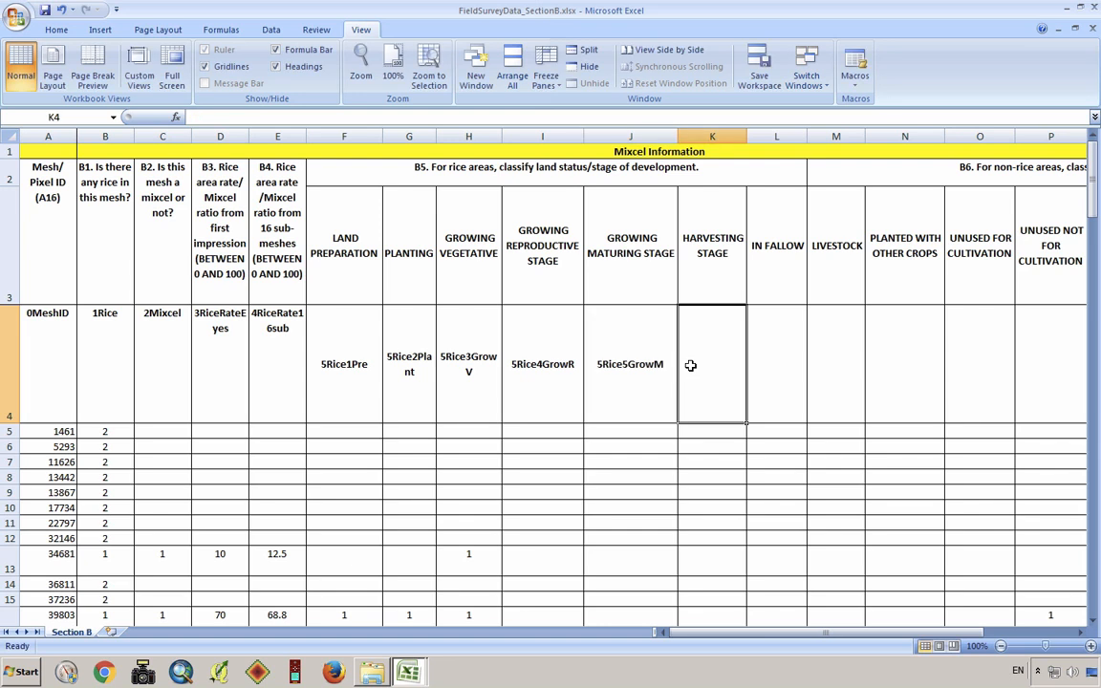
{"action": "type", "text": "5Rie"}
{"action": "key", "text": "BackSpace"}
{"action": "type", "text": "ce"}
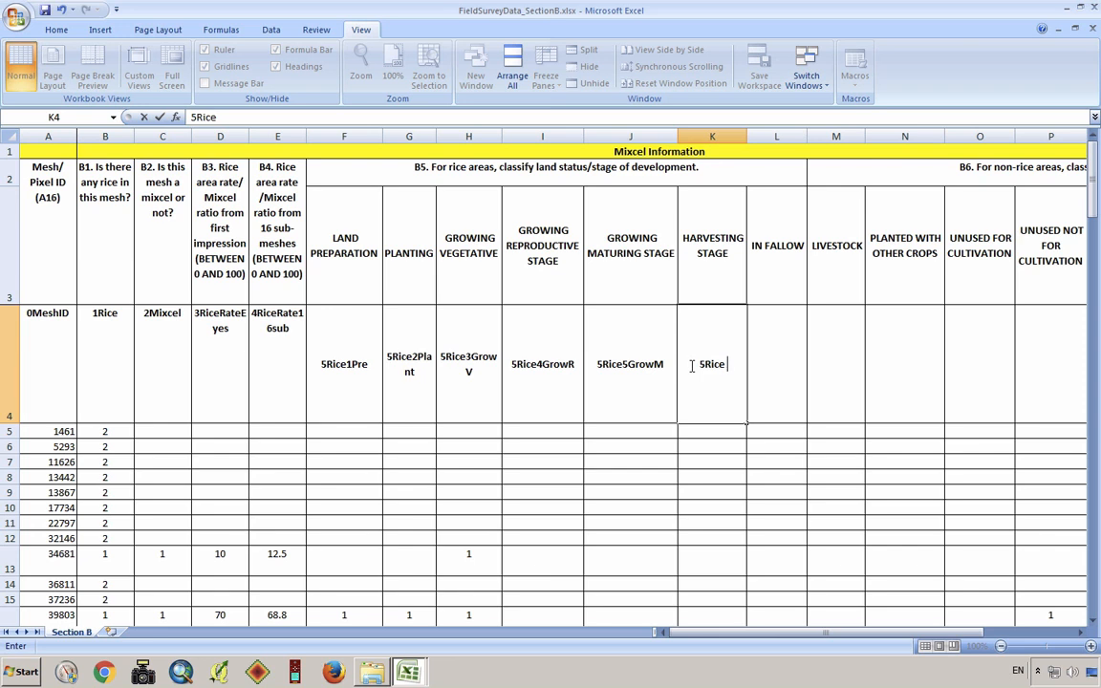
{"action": "type", "text": "6Harv"}
Enter the heading 5Rice7Fallow in L4 for the in-fallow column
{"action": "left_click", "coordinate": [777, 364]}
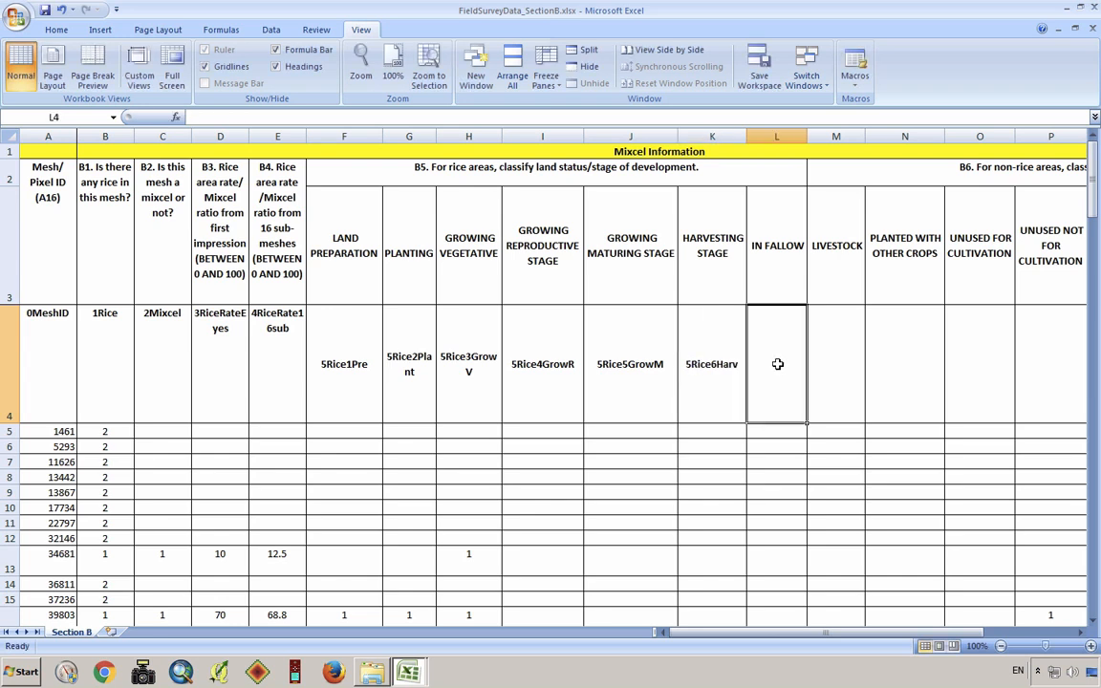
{"action": "type", "text": "5Rce"}
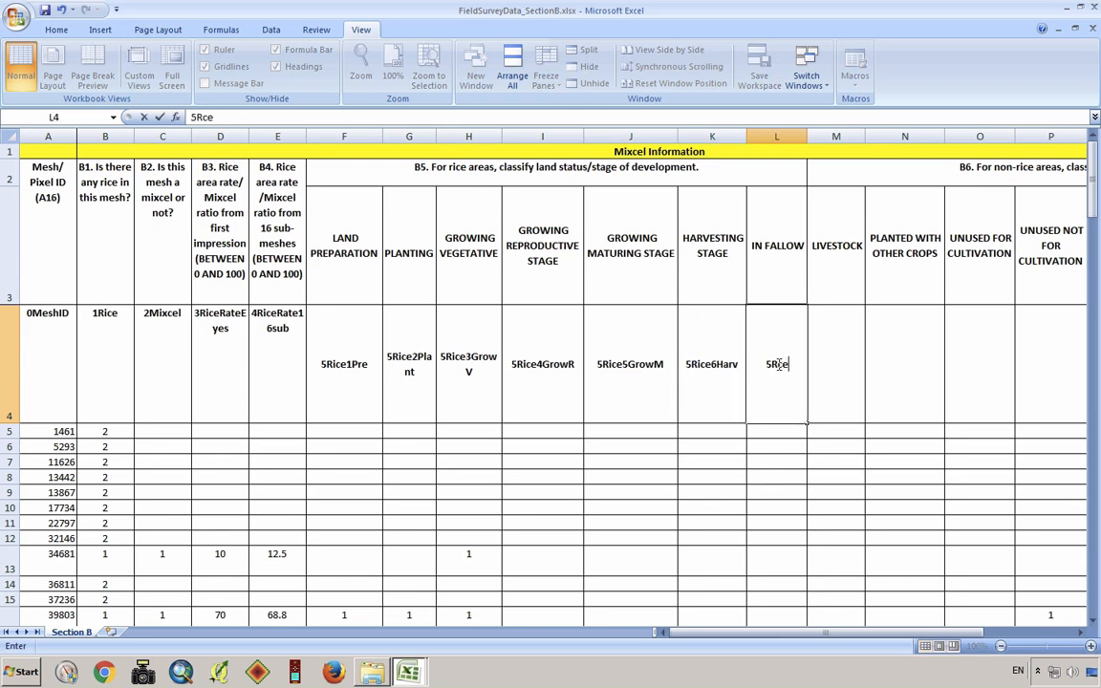
{"action": "key", "text": "BackSpace"}
{"action": "key", "text": "BackSpace"}
{"action": "type", "text": "ice7Fallow"}
Enter the non-rice headings 6Non1 in M4 for livestock and 6Non2 in N4 for land planted with other crops
{"action": "left_click", "coordinate": [823, 367]}
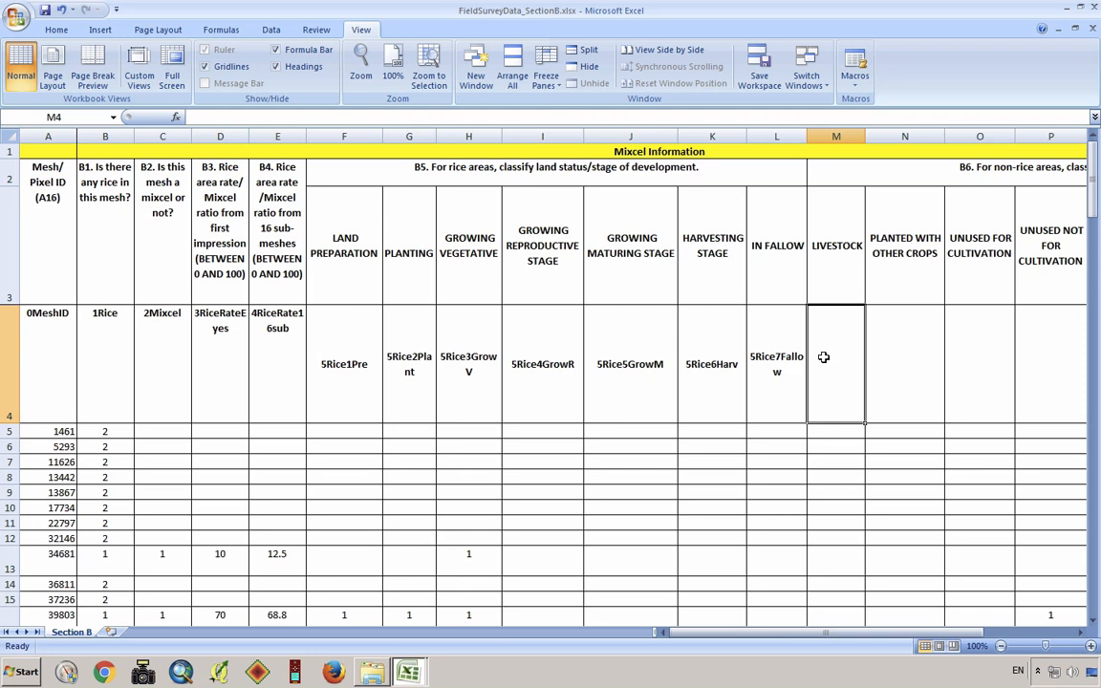
{"action": "type", "text": "6"}
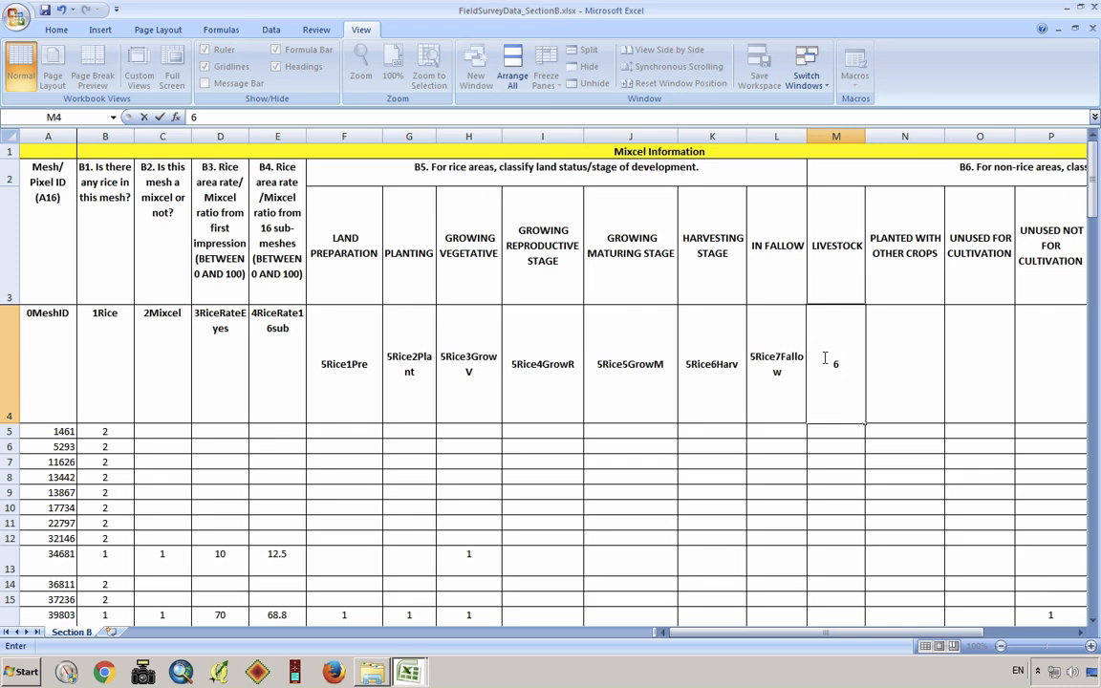
{"action": "type", "text": "Non1"}
{"action": "left_click", "coordinate": [886, 363]}
{"action": "type", "text": "6"}
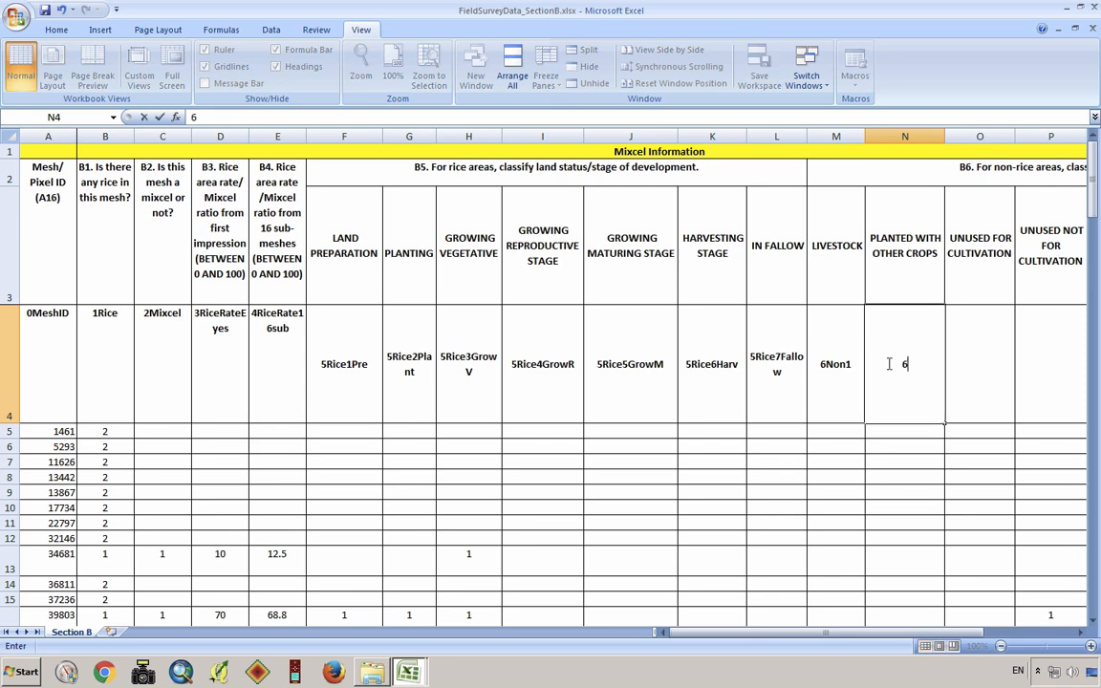
{"action": "type", "text": "Non2"}
{"action": "key", "text": "Tab"}
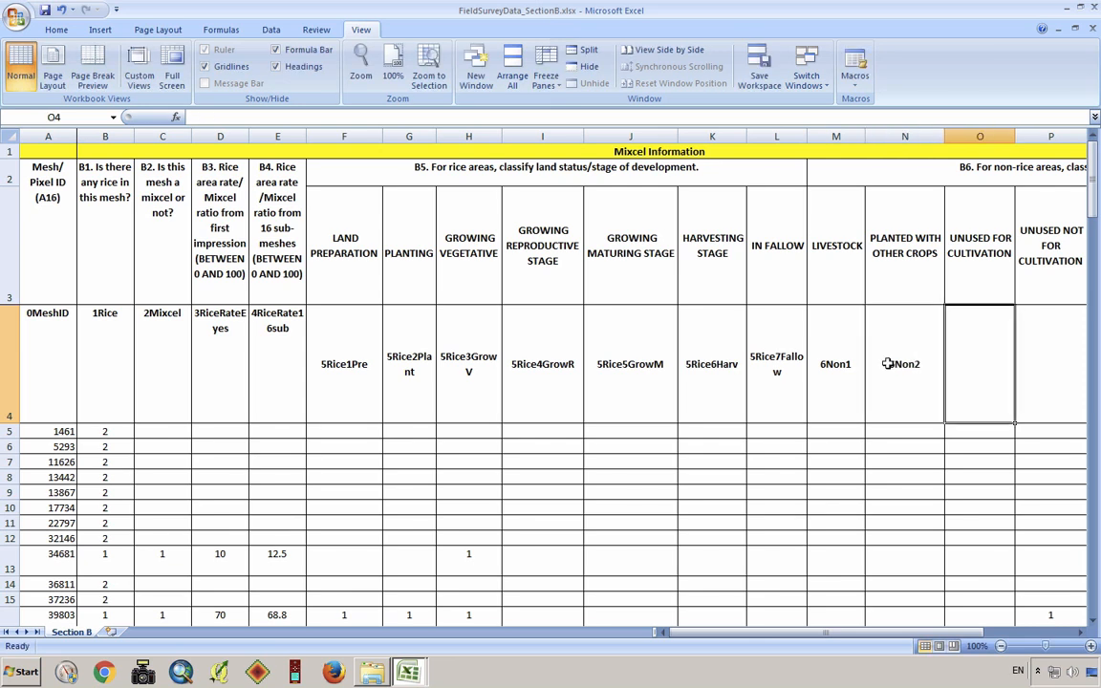
Enter the headings 6Non3 in O4 and 6Non4 in P4 for the two unused-land columns
{"action": "type", "text": "6Non3"}
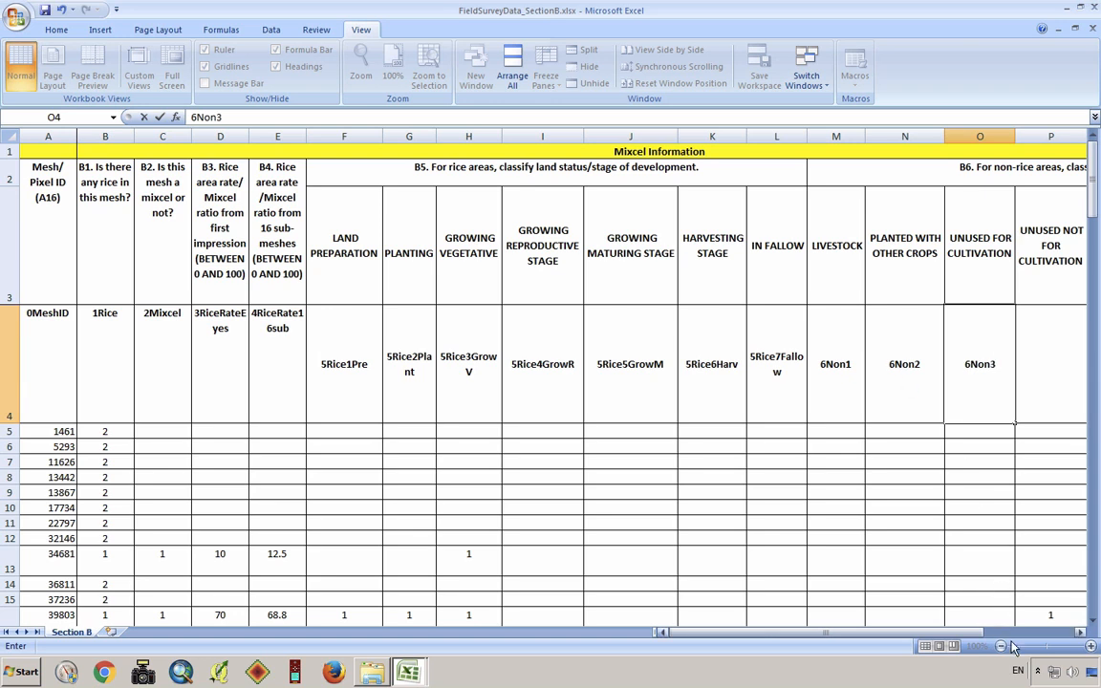
{"action": "left_click_drag", "start_coordinate": [1077, 638], "coordinate": [1077, 638]}
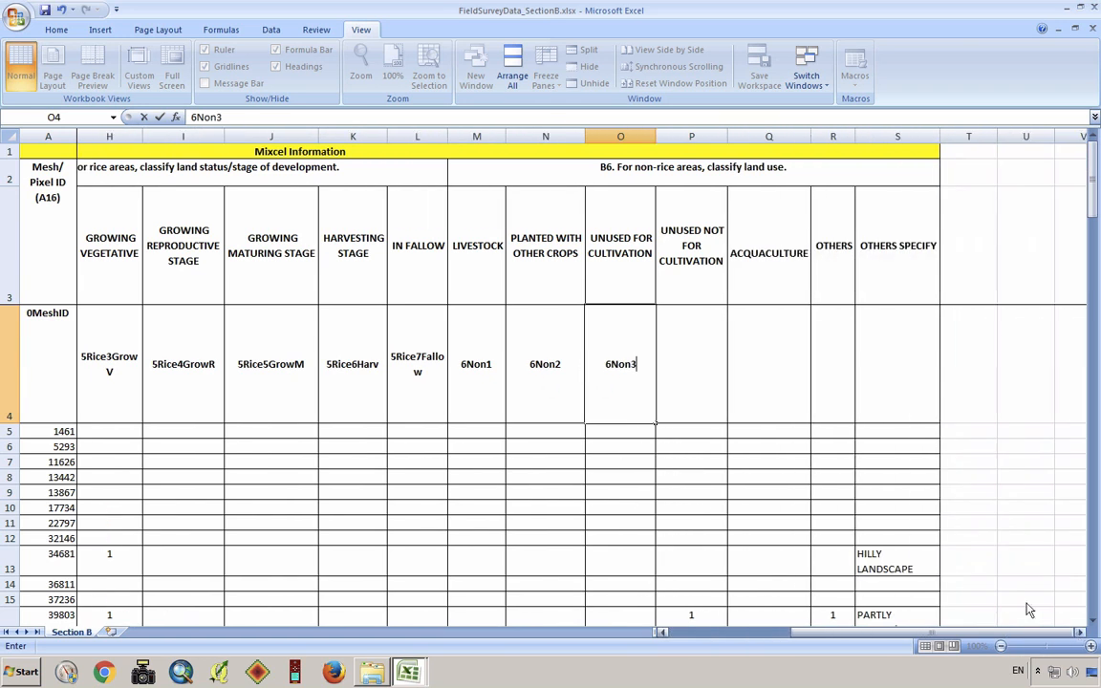
{"action": "left_click", "coordinate": [692, 367]}
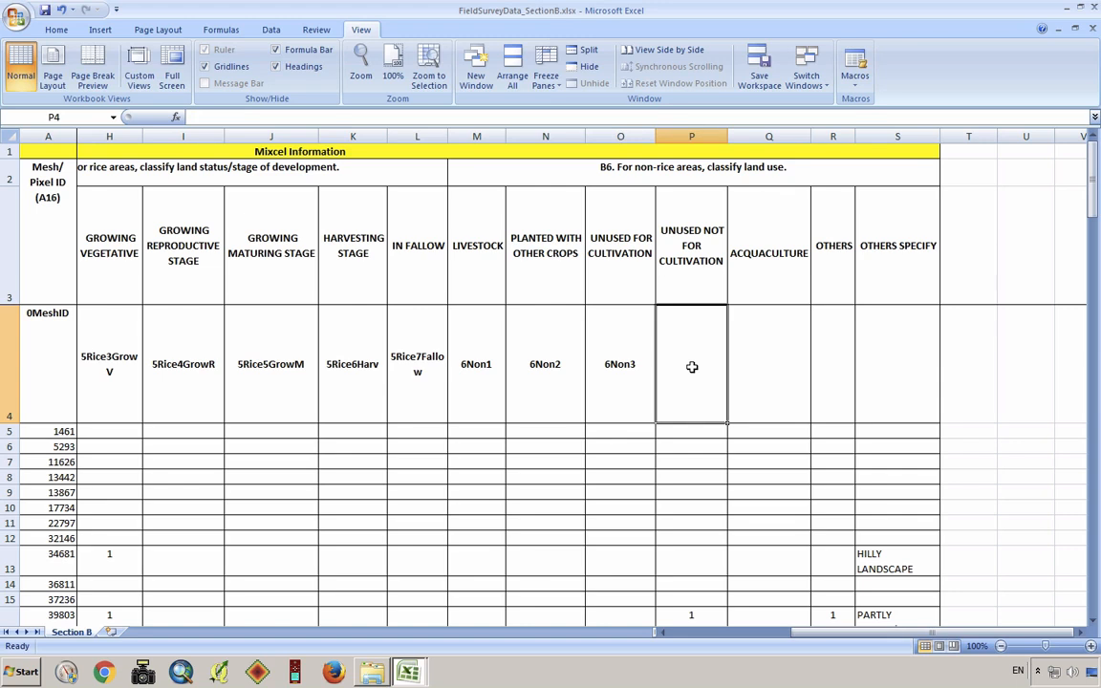
{"action": "type", "text": "6"}
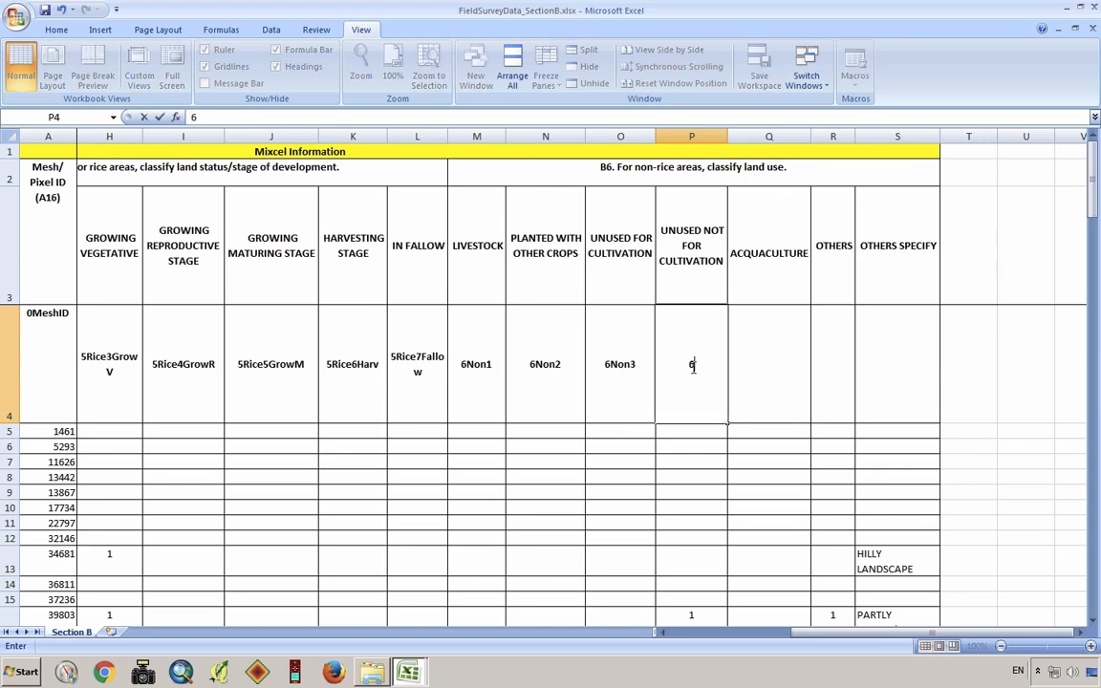
{"action": "type", "text": "Non4"}
Enter the headings 6Non5 in Q4, 6Non7 in R4 and 6Non8 in S4 for the remaining non-rice columns
{"action": "left_click", "coordinate": [779, 372]}
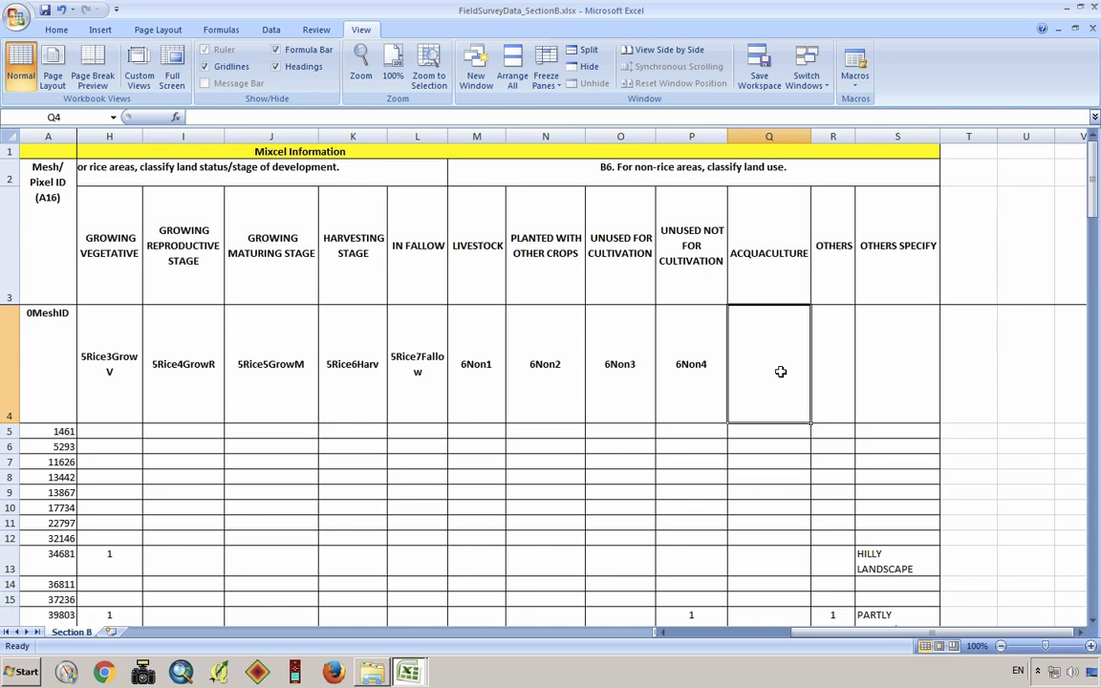
{"action": "type", "text": "6Non5"}
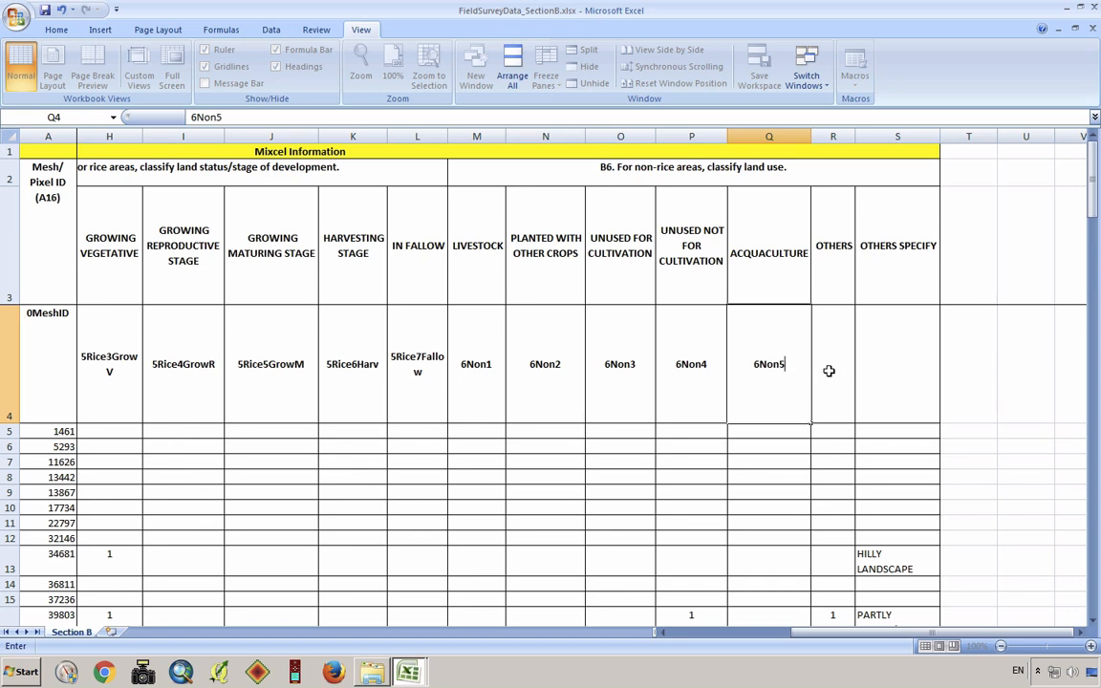
{"action": "left_click", "coordinate": [828, 370]}
{"action": "type", "text": "6N"}
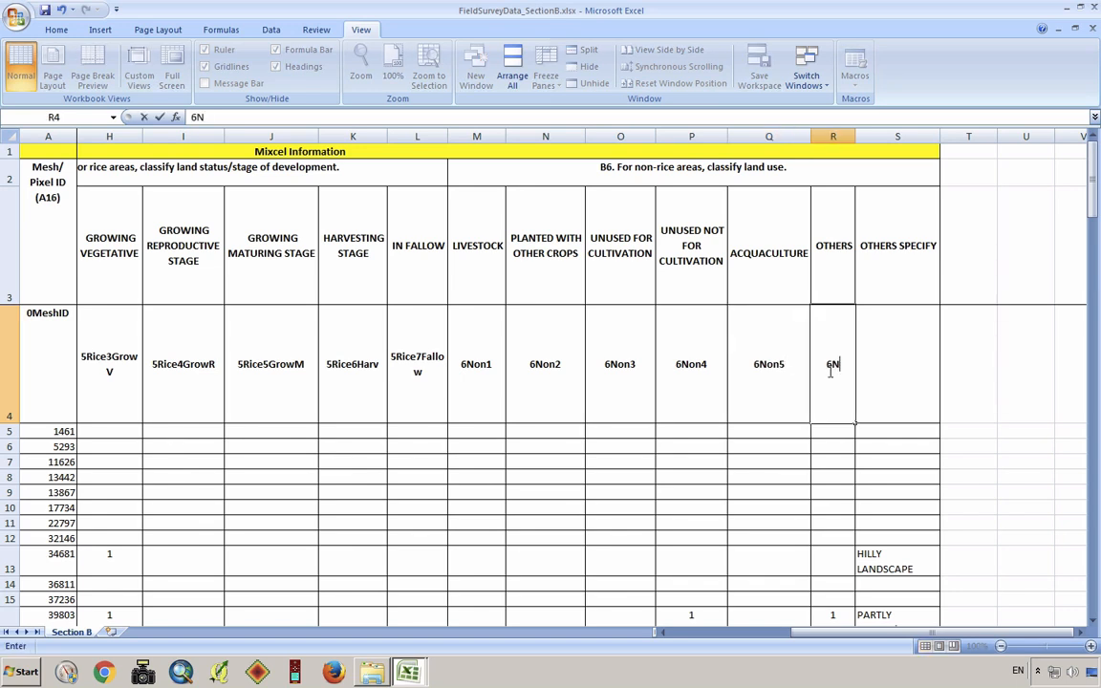
{"action": "type", "text": "on7"}
{"action": "left_click", "coordinate": [932, 360]}
{"action": "type", "text": "6Non8"}
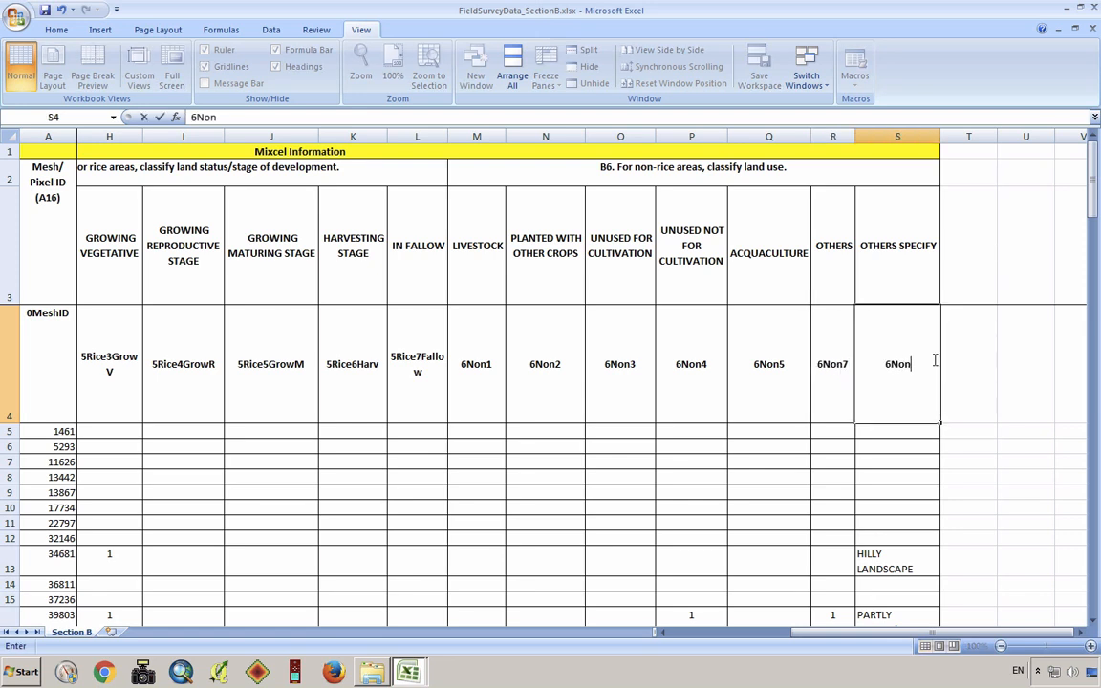
Auto-fit the height of row 4 to its new short headings
{"action": "left_click", "coordinate": [683, 640]}
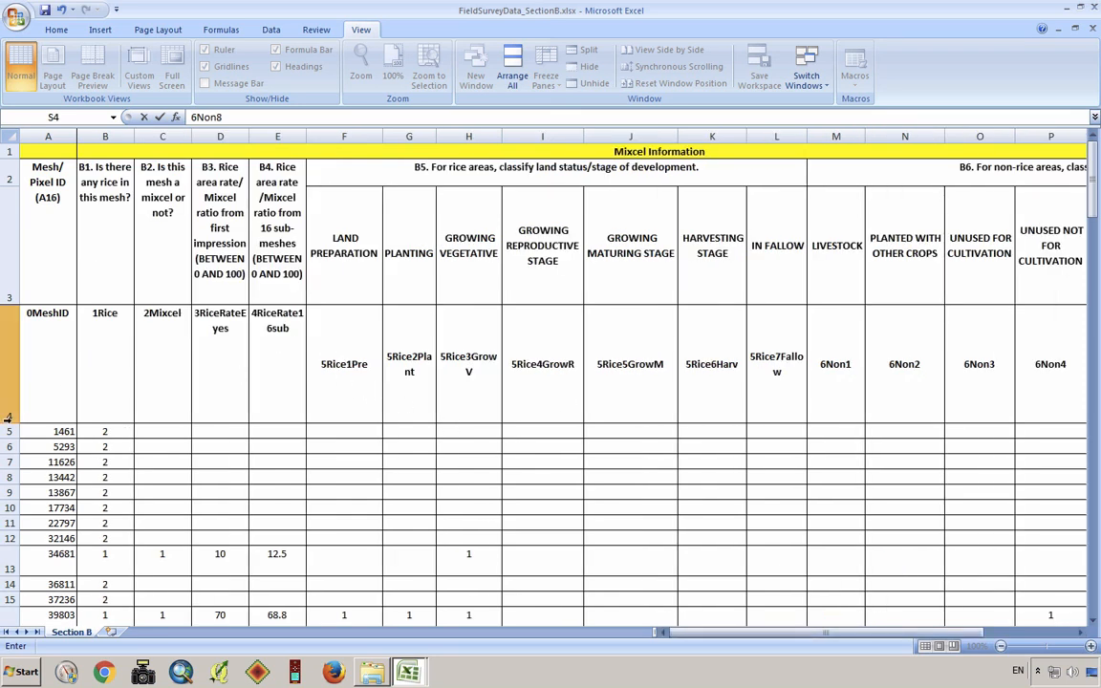
{"action": "left_click", "coordinate": [8, 360]}
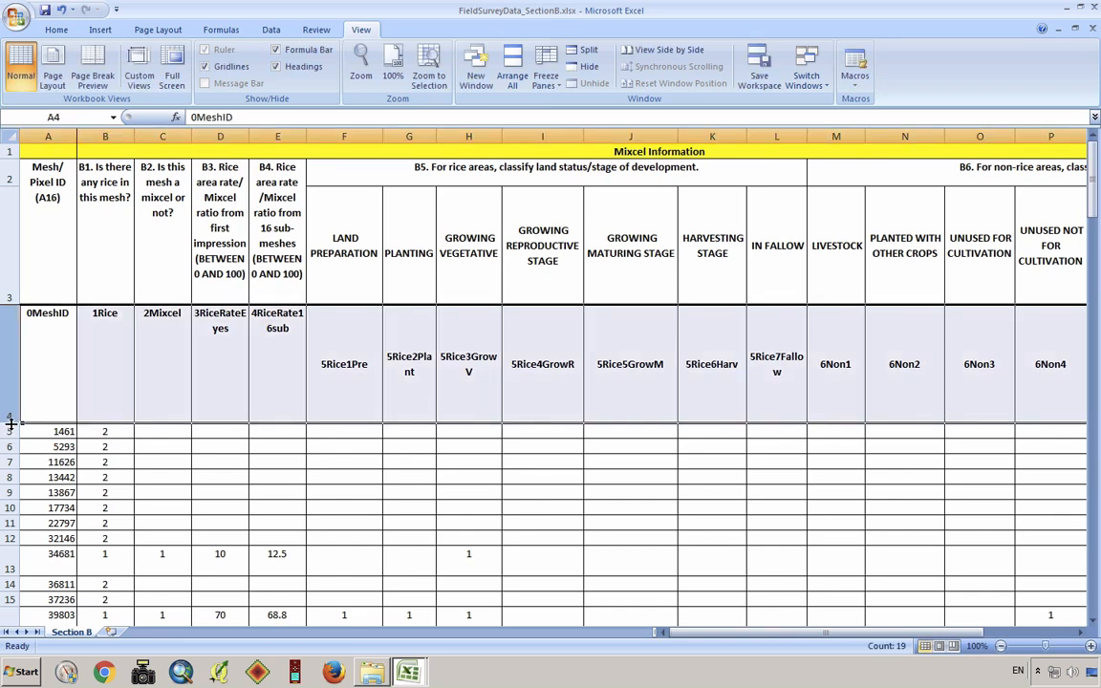
{"action": "double_click", "coordinate": [9, 421]}
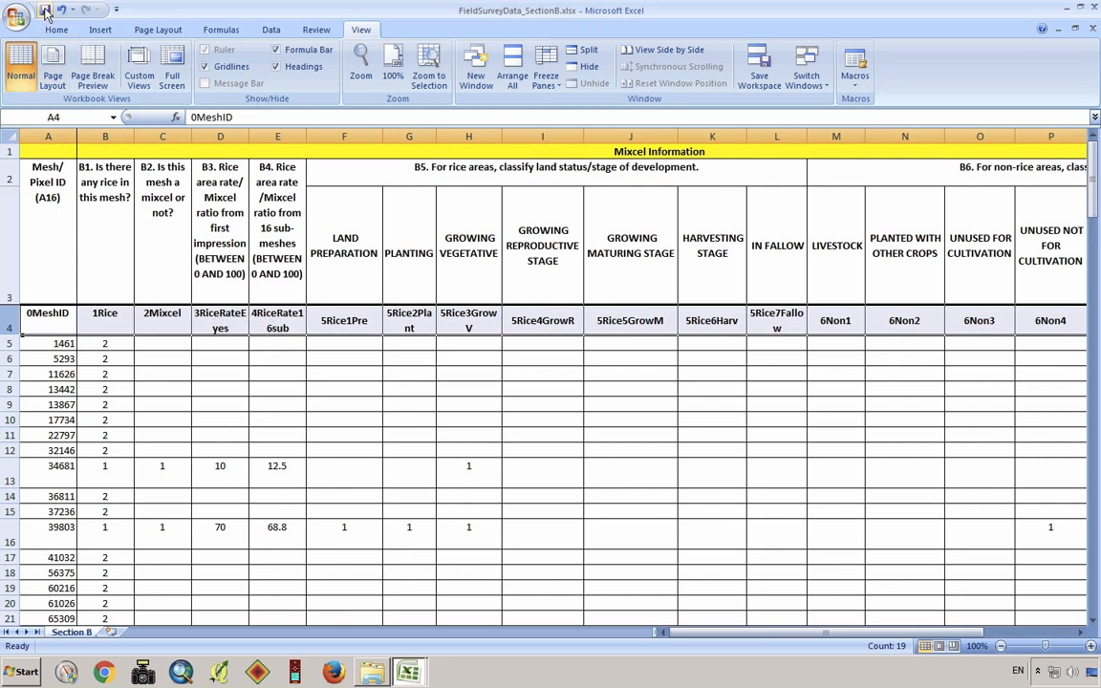
{"action": "left_click", "coordinate": [10, 188]}
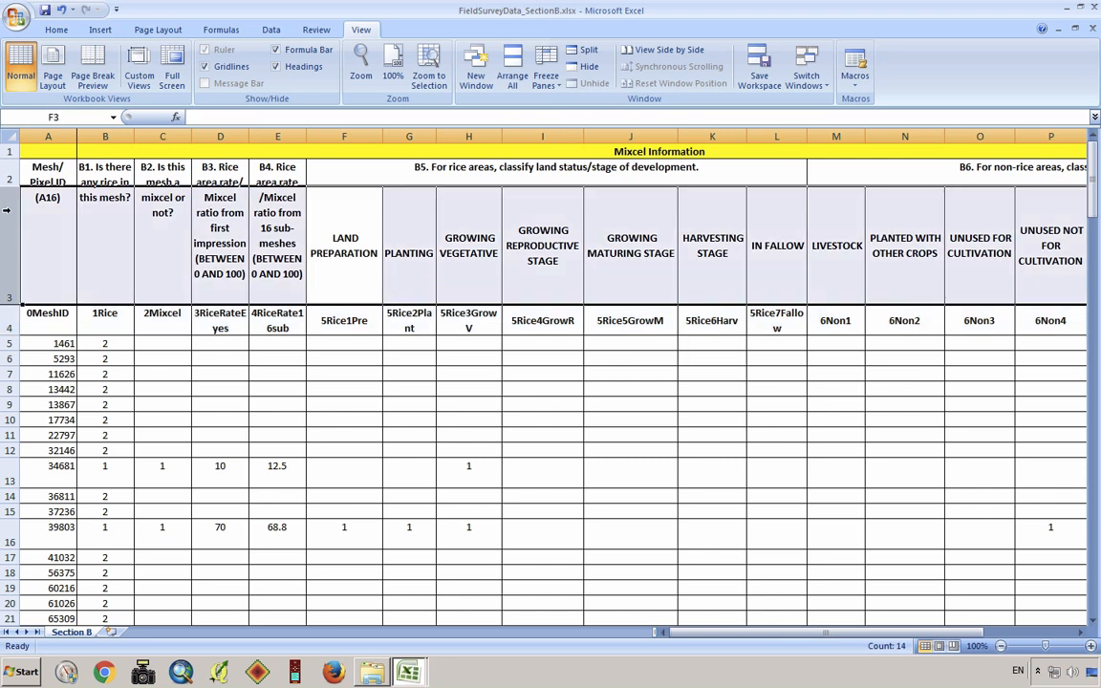
{"action": "left_click", "coordinate": [8, 151], "text": "shift"}
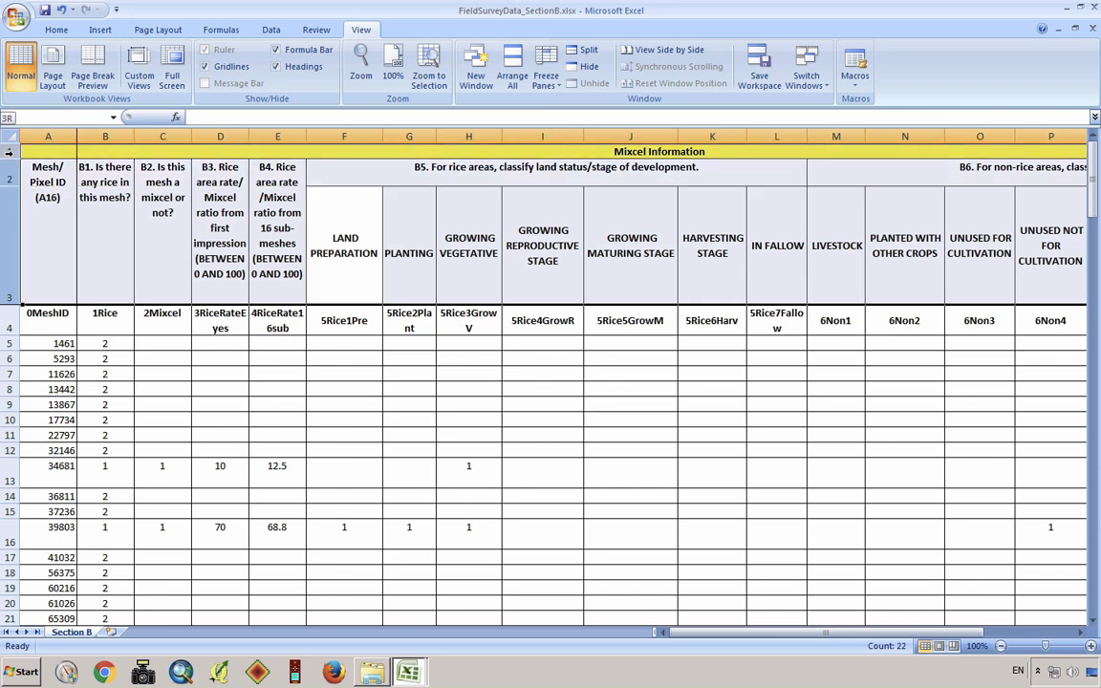
{"action": "left_click", "coordinate": [8, 207]}
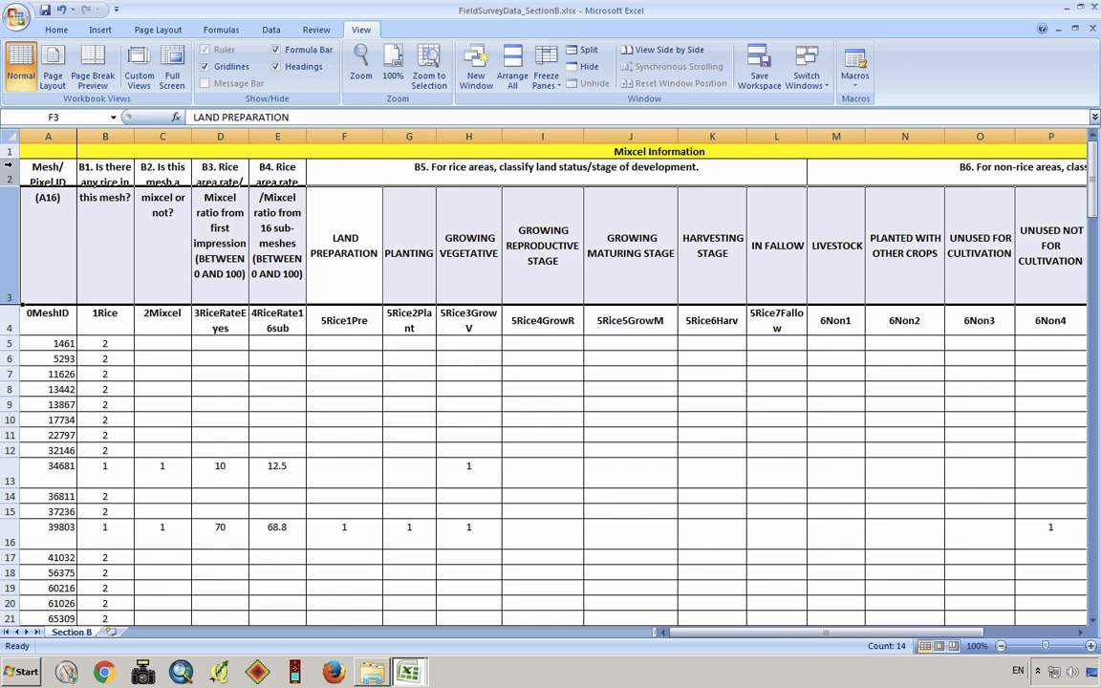
{"action": "right_click", "coordinate": [8, 176]}
{"action": "key", "text": "Escape"}
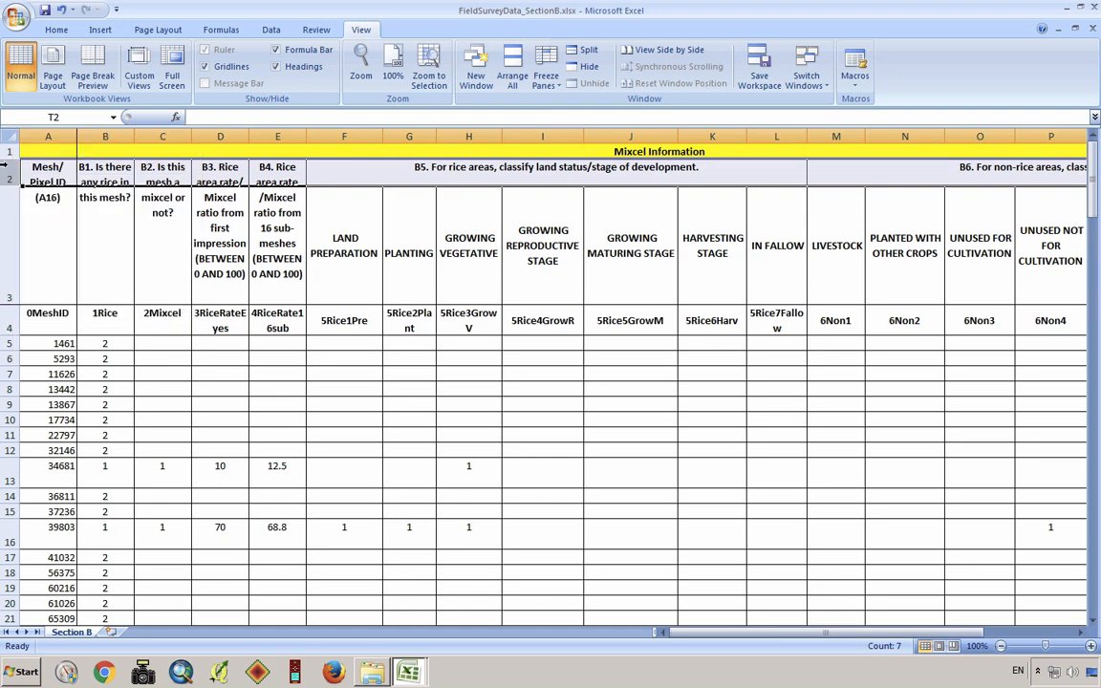
Delete the three original header rows above the short column headings
{"action": "left_click_drag", "start_coordinate": [7, 152], "coordinate": [7, 208]}
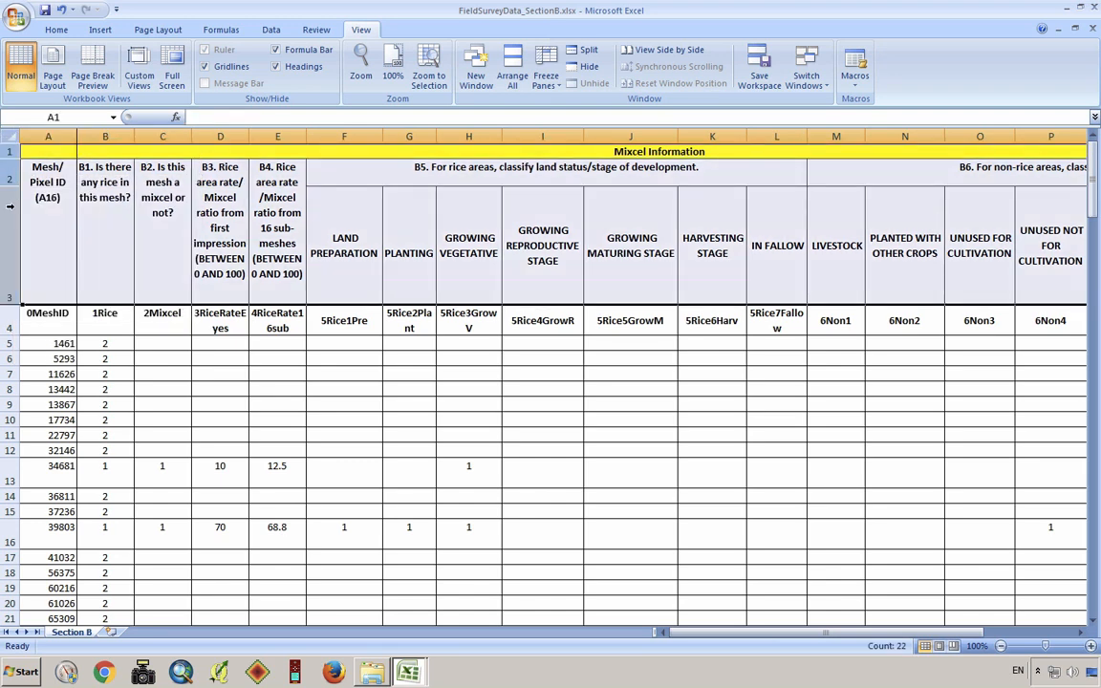
{"action": "right_click", "coordinate": [8, 205]}
{"action": "left_click", "coordinate": [69, 292]}
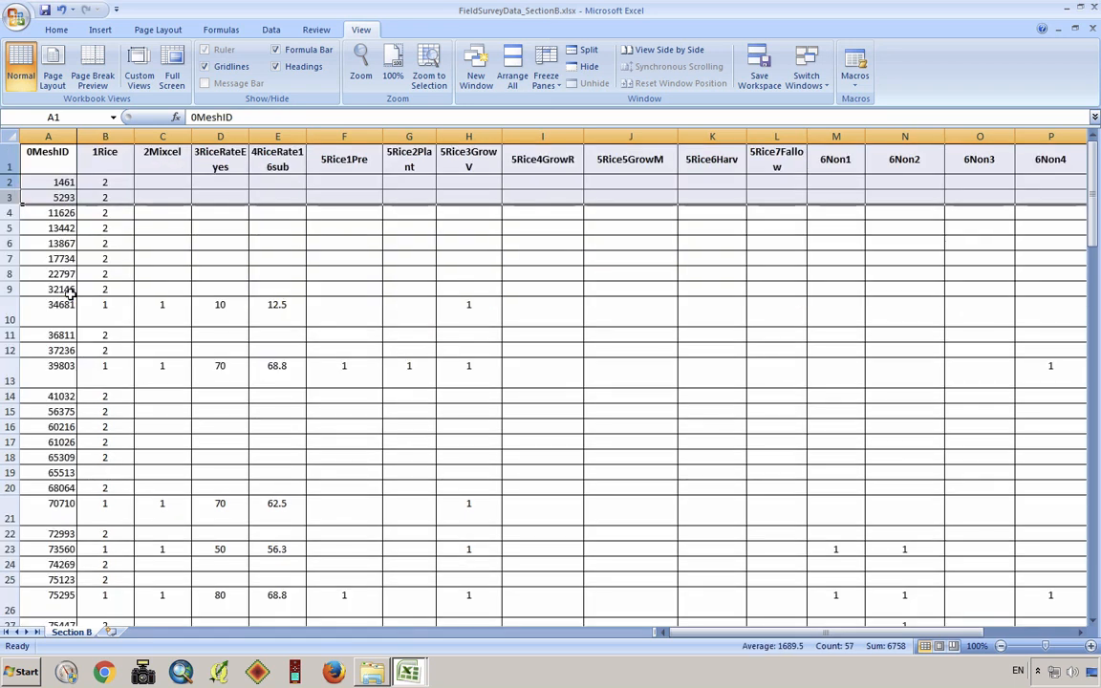
{"action": "left_click", "coordinate": [194, 277]}
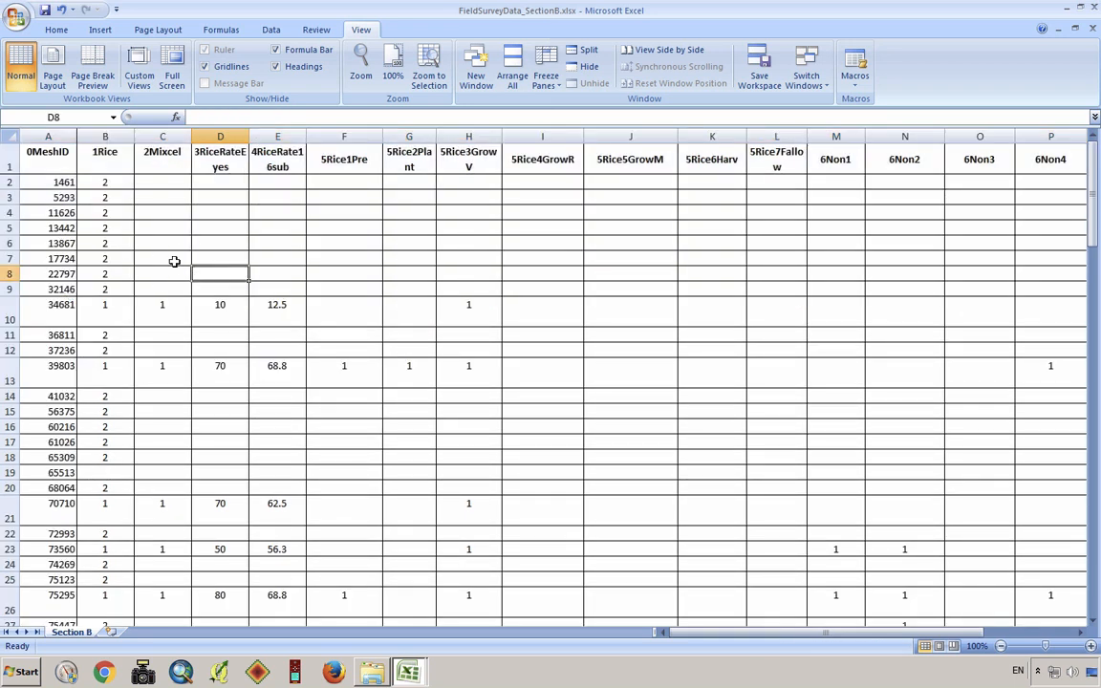
Select cell A1 and save the cleaned-up FieldSurveyData_SectionB.xlsx workbook
{"action": "left_click", "coordinate": [9, 160]}
{"action": "left_click", "coordinate": [60, 170]}
{"action": "left_click", "coordinate": [45, 11]}
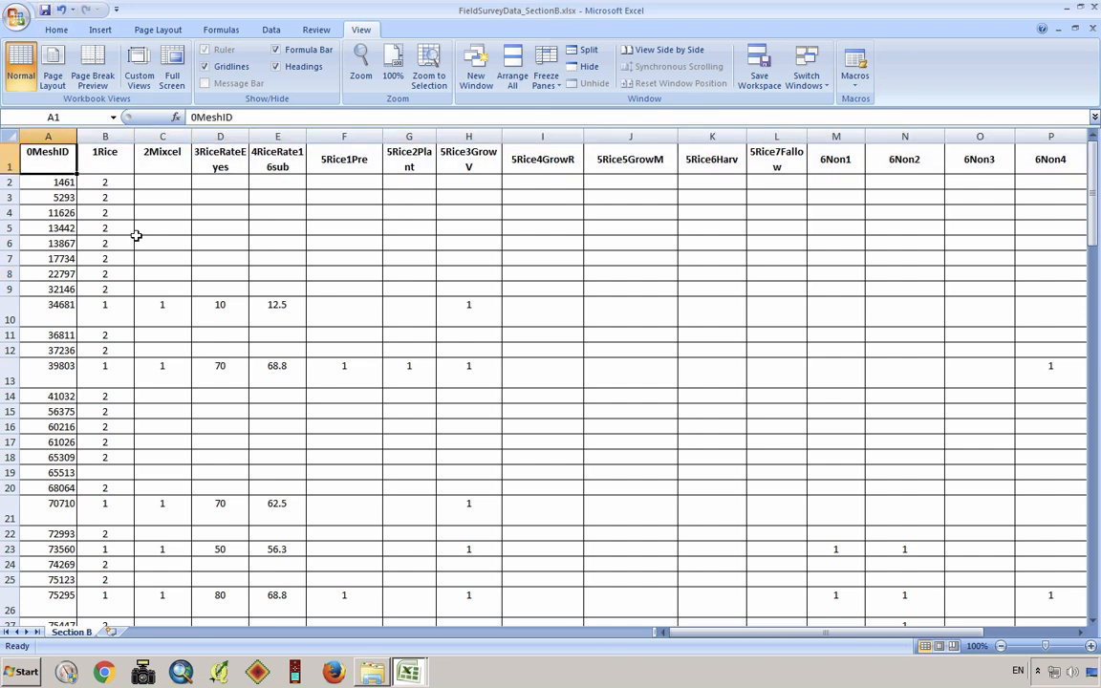
Save a copy as FieldSurveyData_SectionB.csv in CSV (MS-DOS) format in the 01_Field_Survey_Data folder, keeping that format despite incompatible features
{"action": "left_click", "coordinate": [19, 17]}
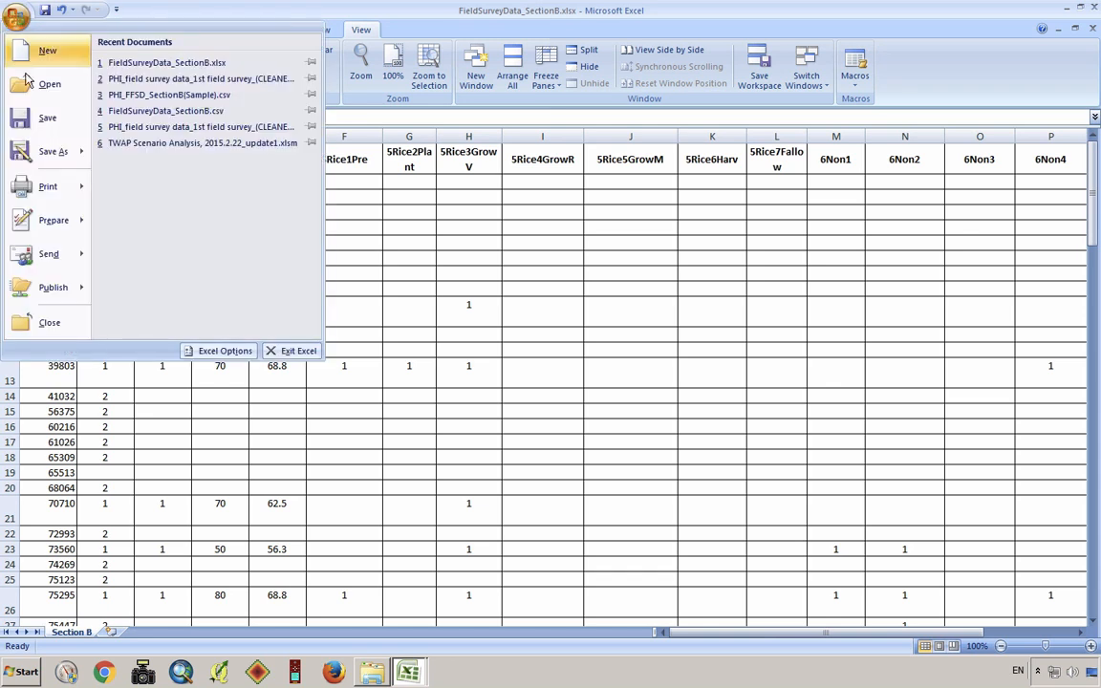
{"action": "mouse_move", "coordinate": [57, 167]}
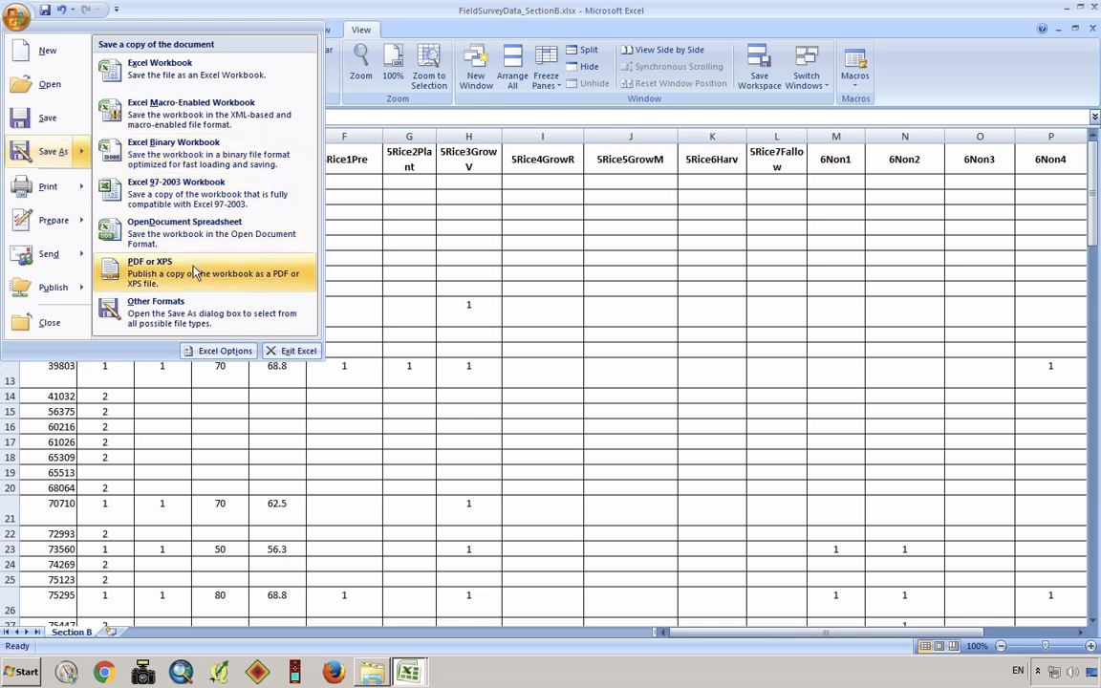
{"action": "left_click", "coordinate": [181, 313]}
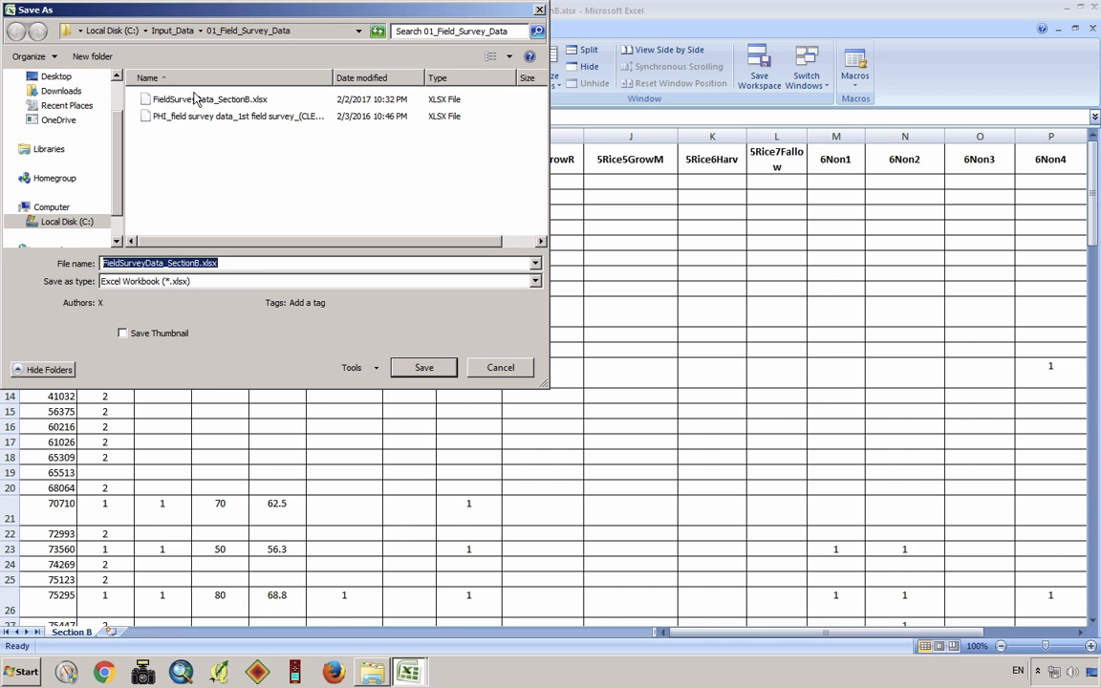
{"action": "left_click", "coordinate": [203, 289]}
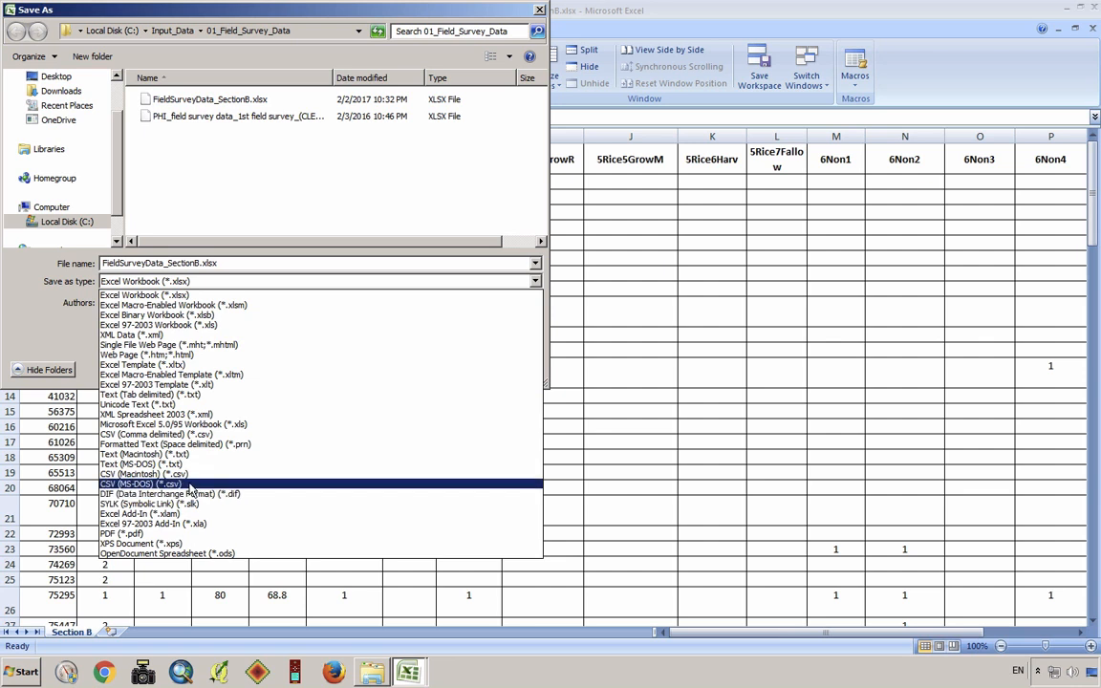
{"action": "left_click", "coordinate": [190, 485]}
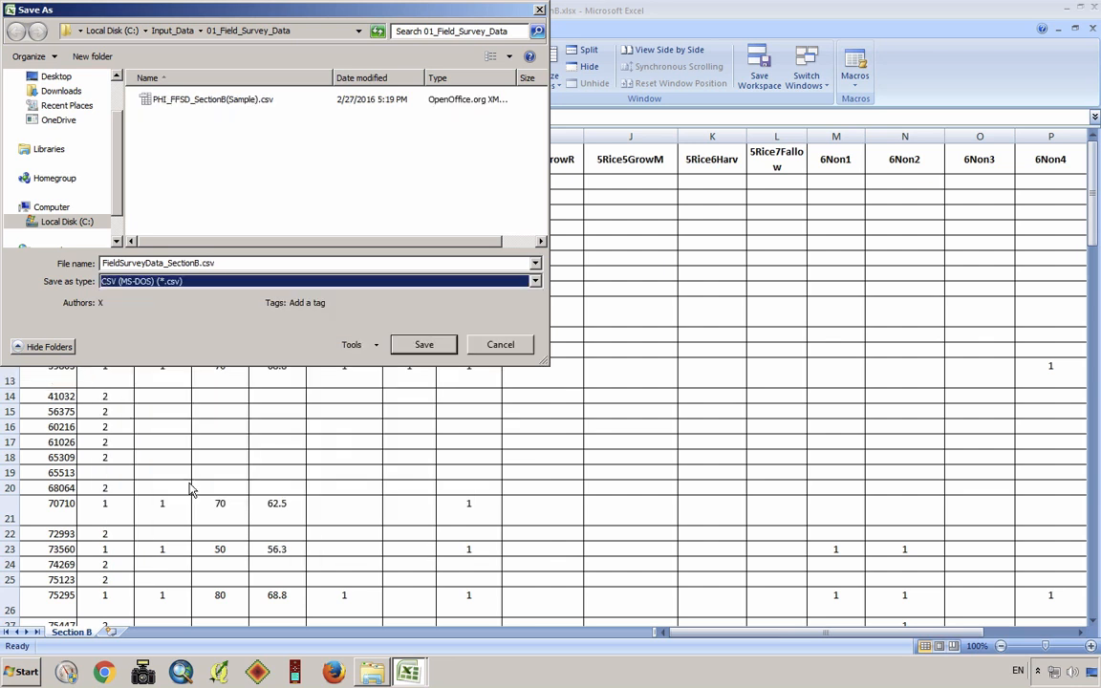
{"action": "left_click", "coordinate": [204, 284]}
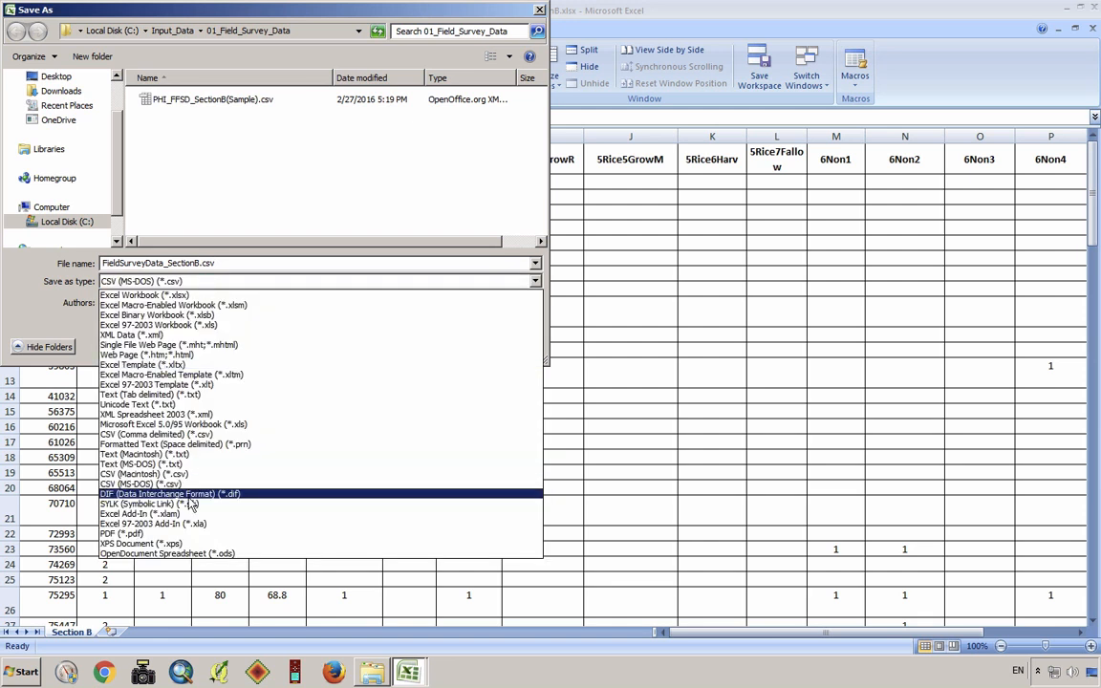
{"action": "left_click", "coordinate": [197, 485]}
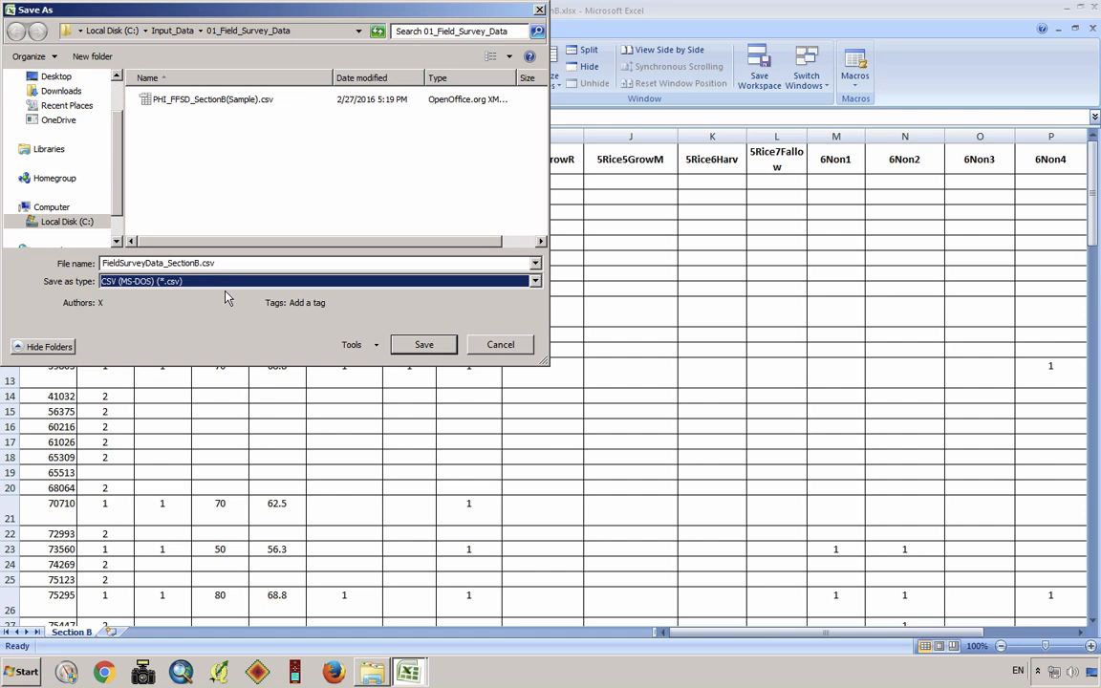
{"action": "left_click", "coordinate": [421, 350]}
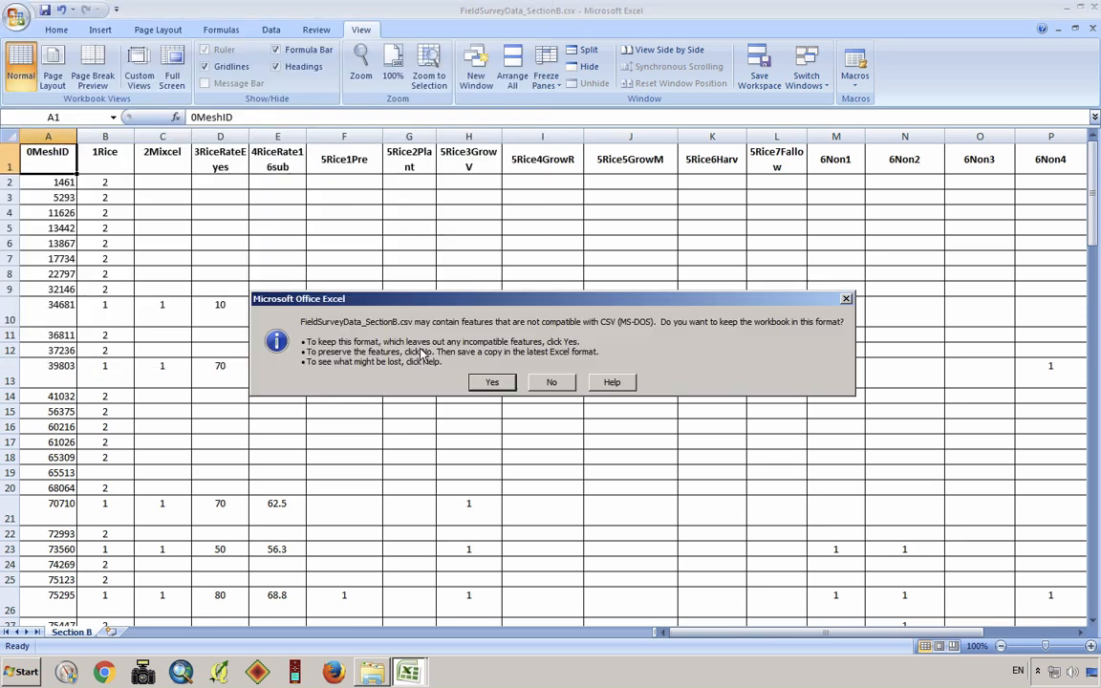
{"action": "left_click", "coordinate": [491, 383]}
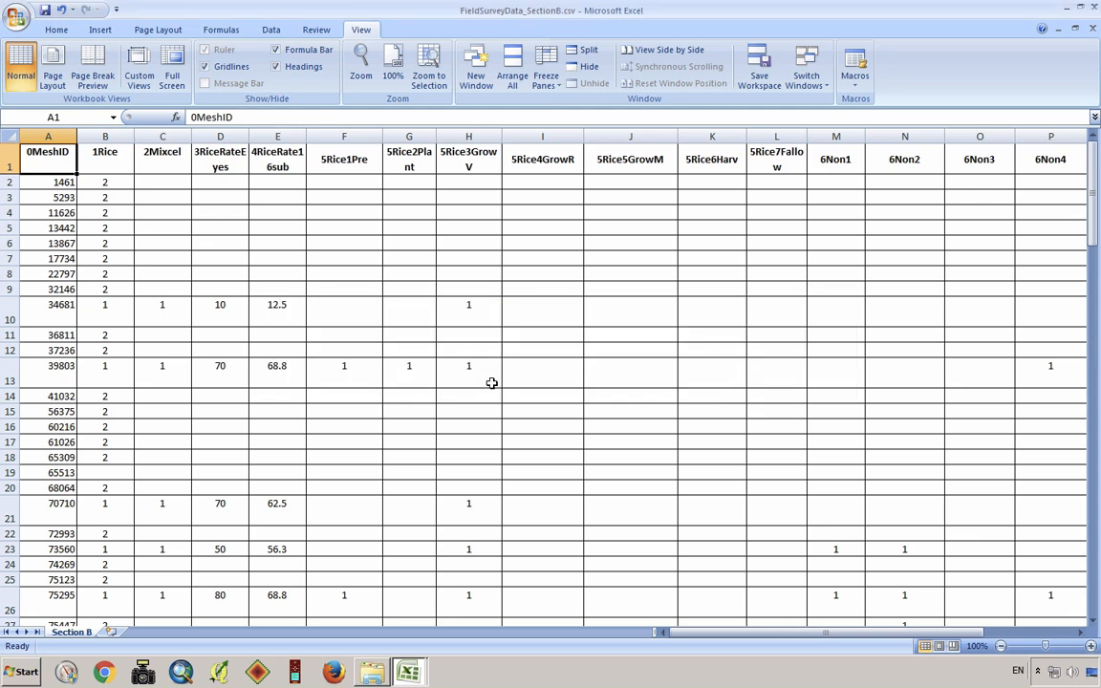
Open FieldSurveyData_SectionB.csv from the 01_Field_Survey_Data folder in OpenOffice Calc, importing it as comma-separated text in read-only mode
{"action": "left_click", "coordinate": [1066, 8]}
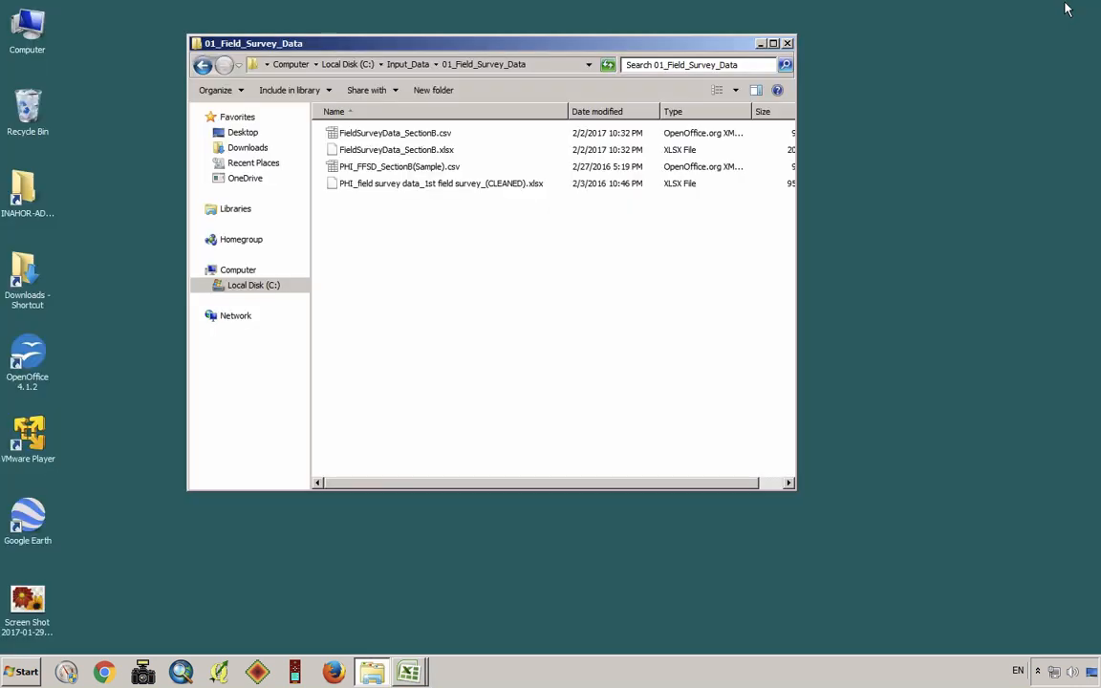
{"action": "left_click", "coordinate": [417, 135]}
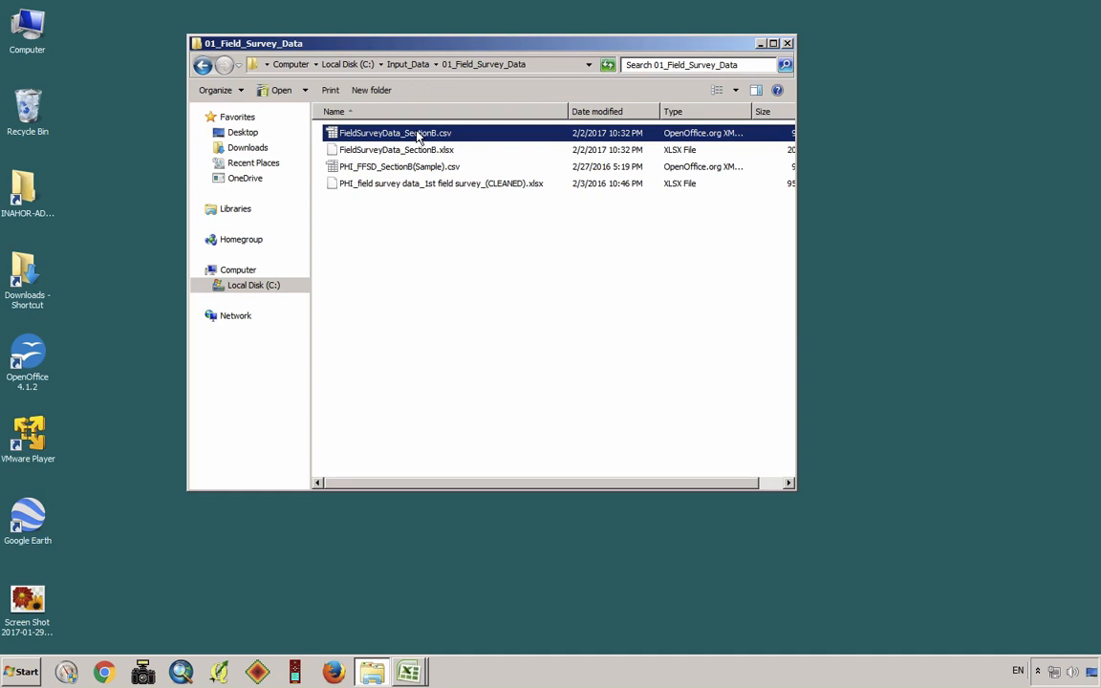
{"action": "right_click", "coordinate": [386, 137]}
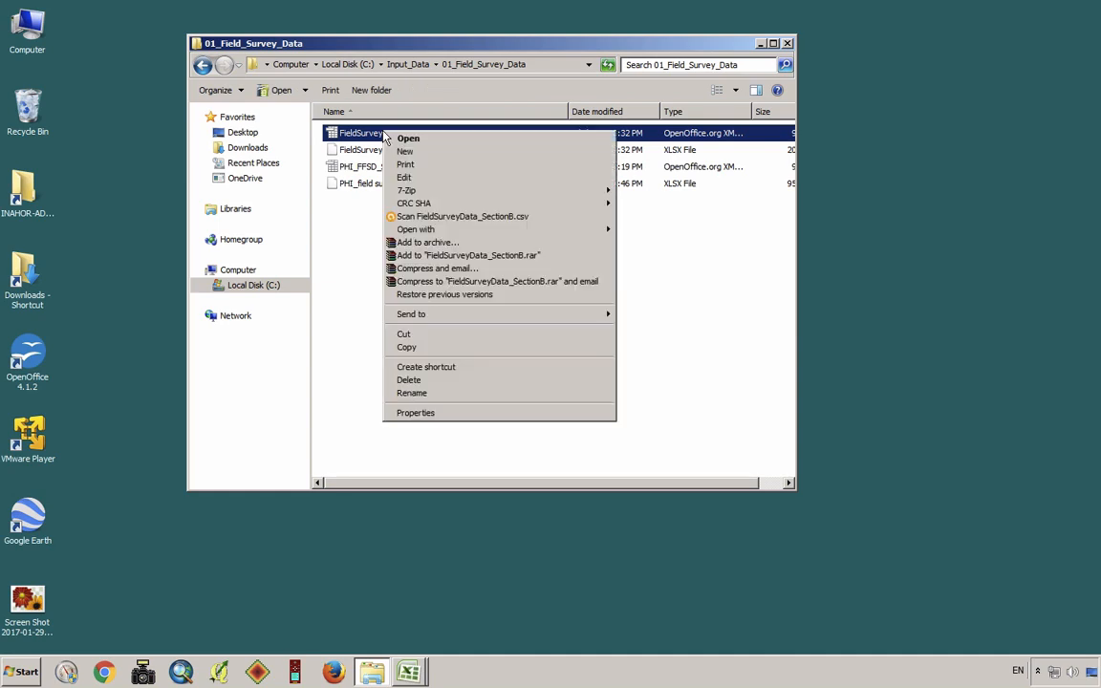
{"action": "left_click", "coordinate": [462, 141]}
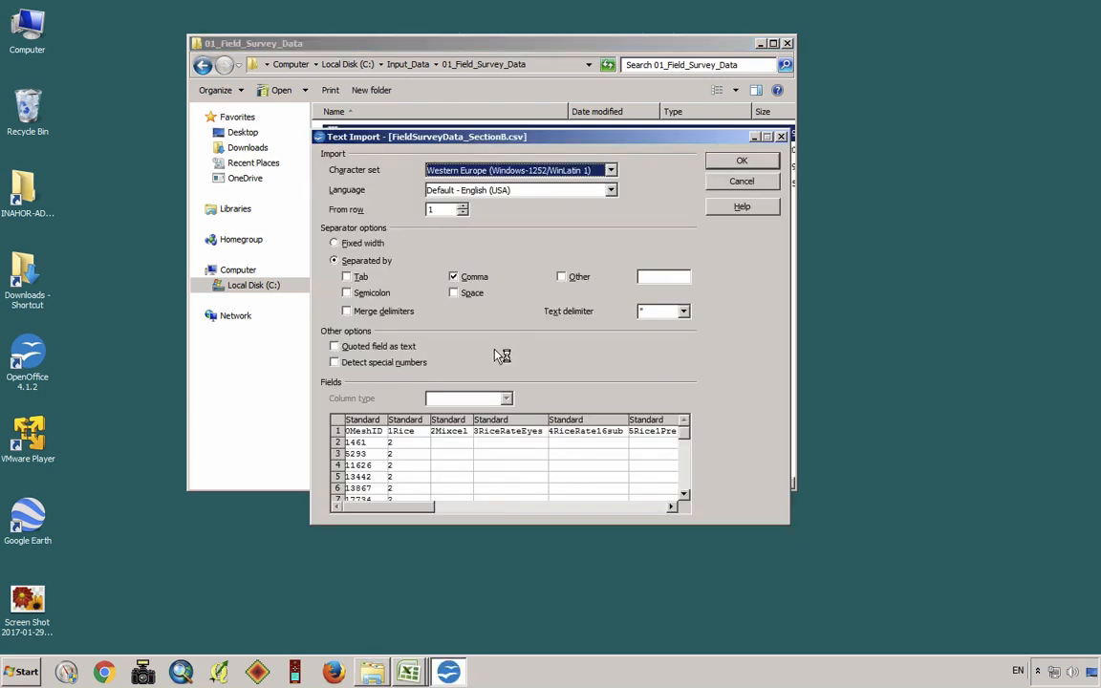
{"action": "left_click", "coordinate": [531, 507]}
{"action": "left_click", "coordinate": [530, 508]}
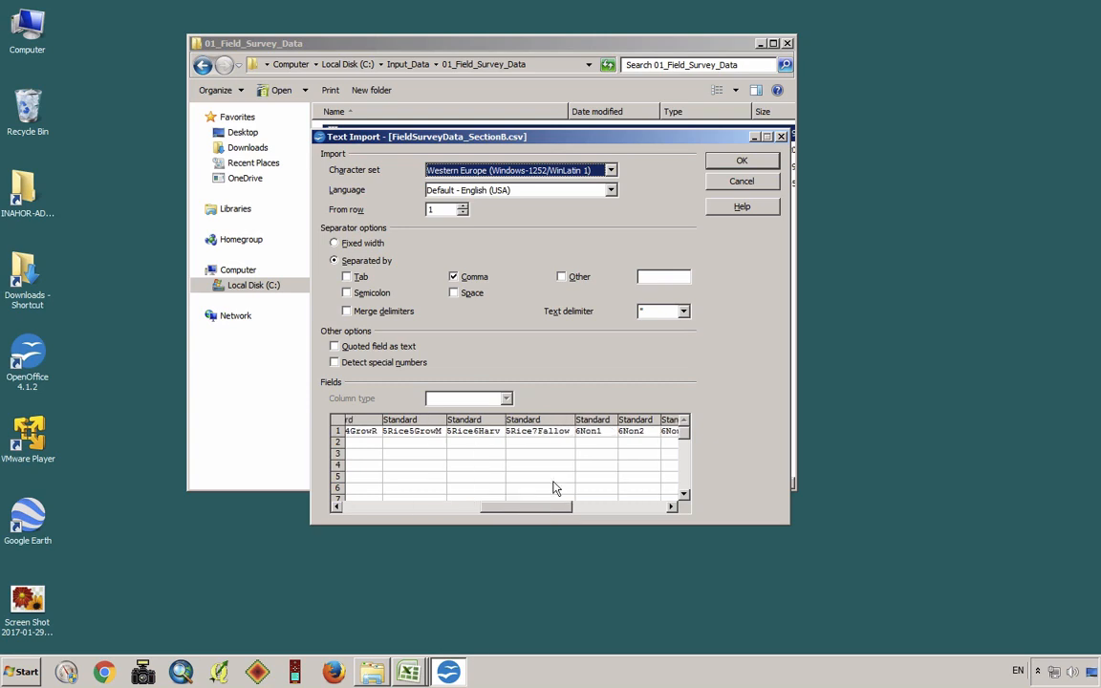
{"action": "left_click", "coordinate": [733, 164]}
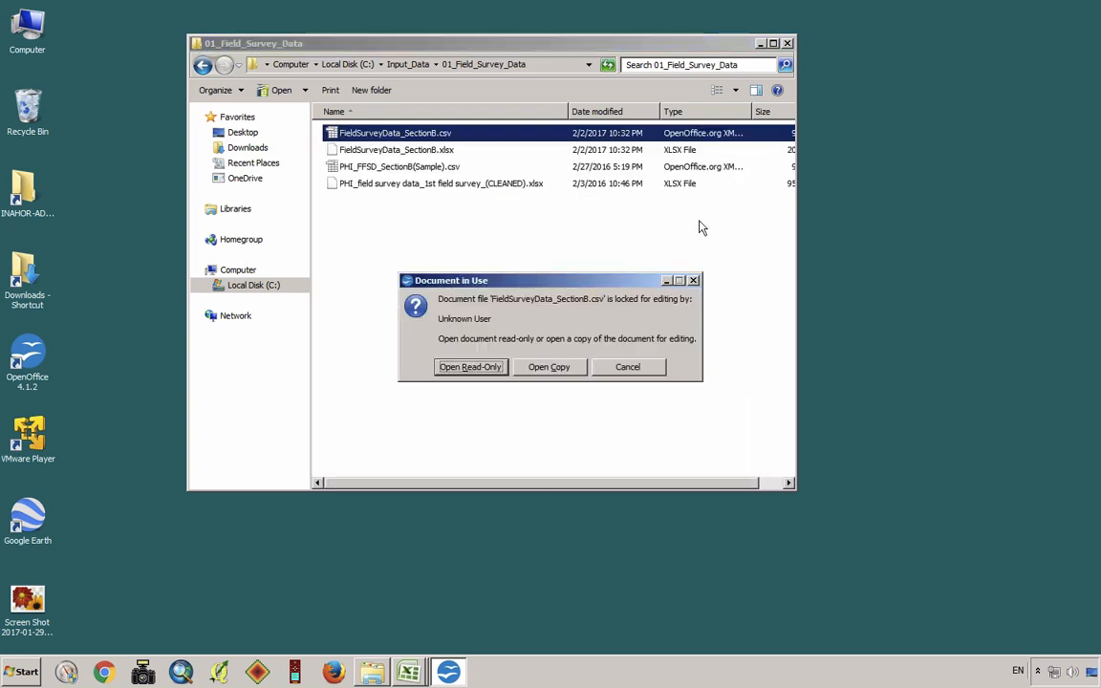
{"action": "left_click", "coordinate": [469, 367]}
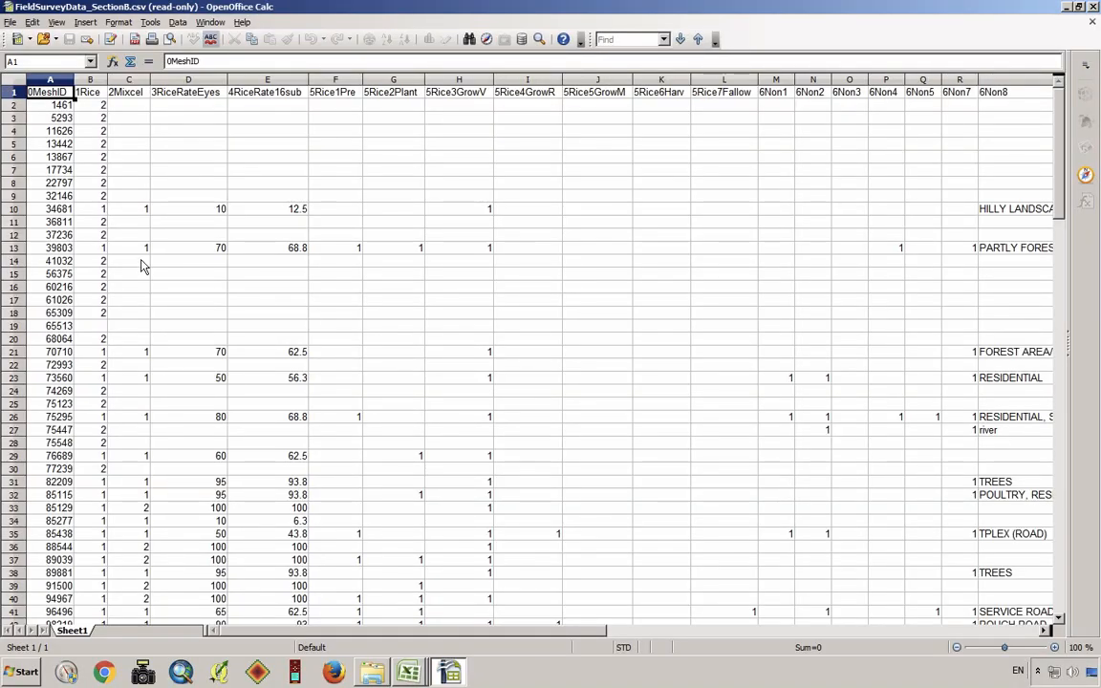
Examine the exported CSV across all its columns, from 0MeshID to 6Non8, to check the headings and data
{"action": "scroll", "coordinate": [141, 267], "scroll_direction": "right", "scroll_amount": 3}
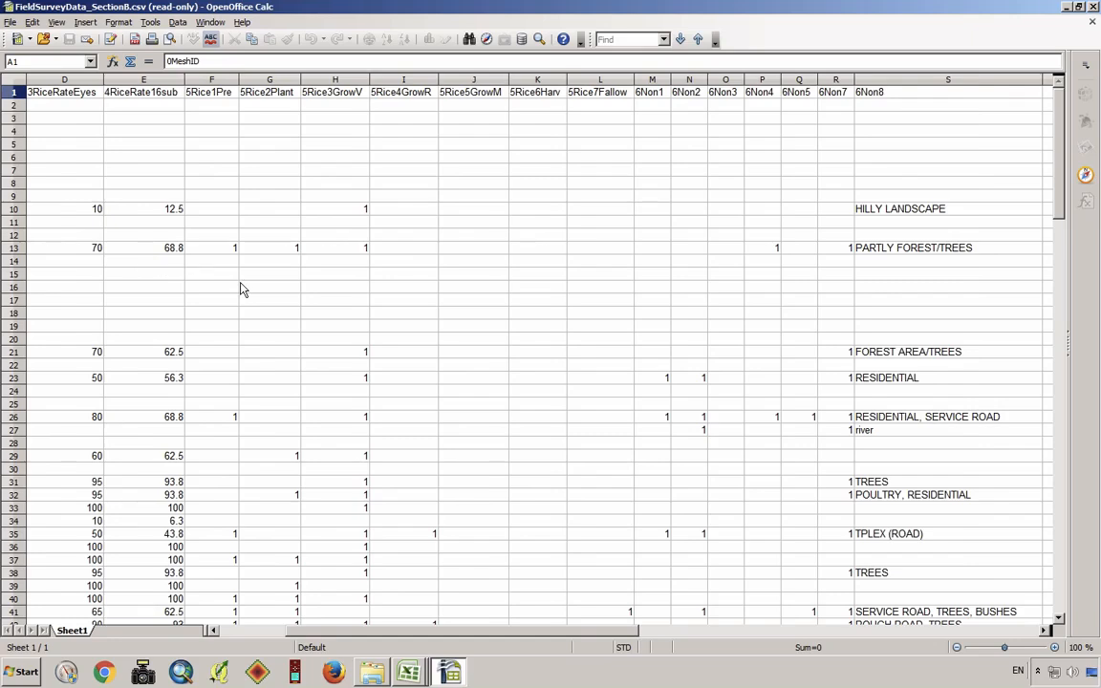
{"action": "scroll", "coordinate": [242, 288], "scroll_direction": "left", "scroll_amount": 3}
{"action": "scroll", "coordinate": [242, 289], "scroll_direction": "right", "scroll_amount": 18}
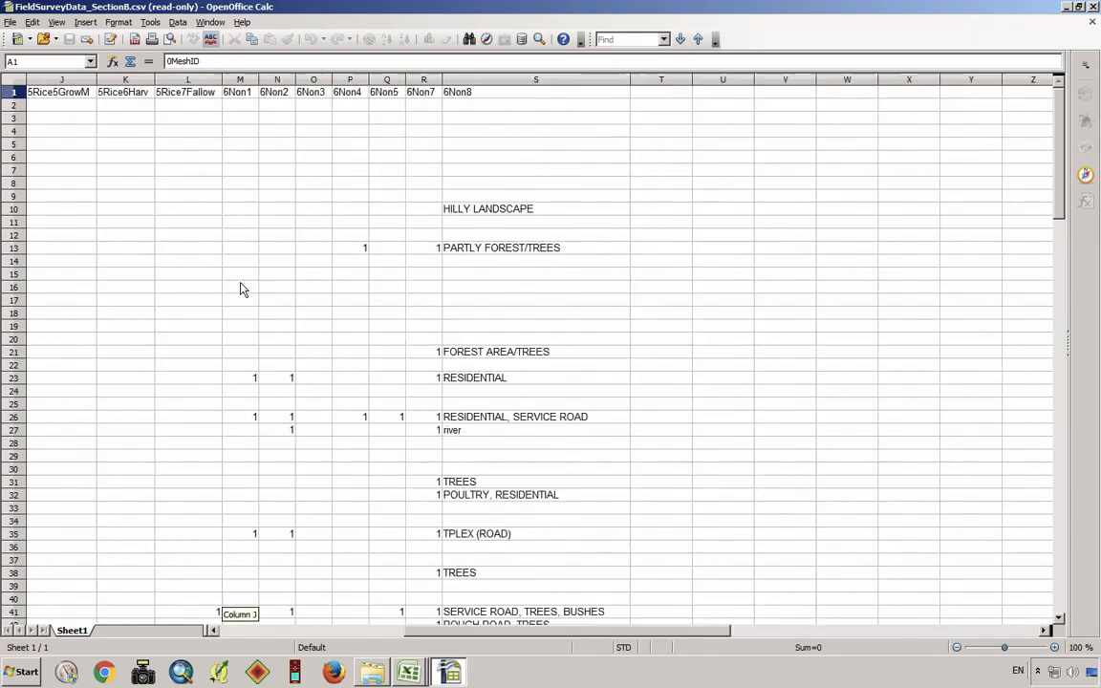
{"action": "scroll", "coordinate": [242, 289], "scroll_direction": "left", "scroll_amount": 13}
{"action": "scroll", "coordinate": [242, 289], "scroll_direction": "left", "scroll_amount": 18}
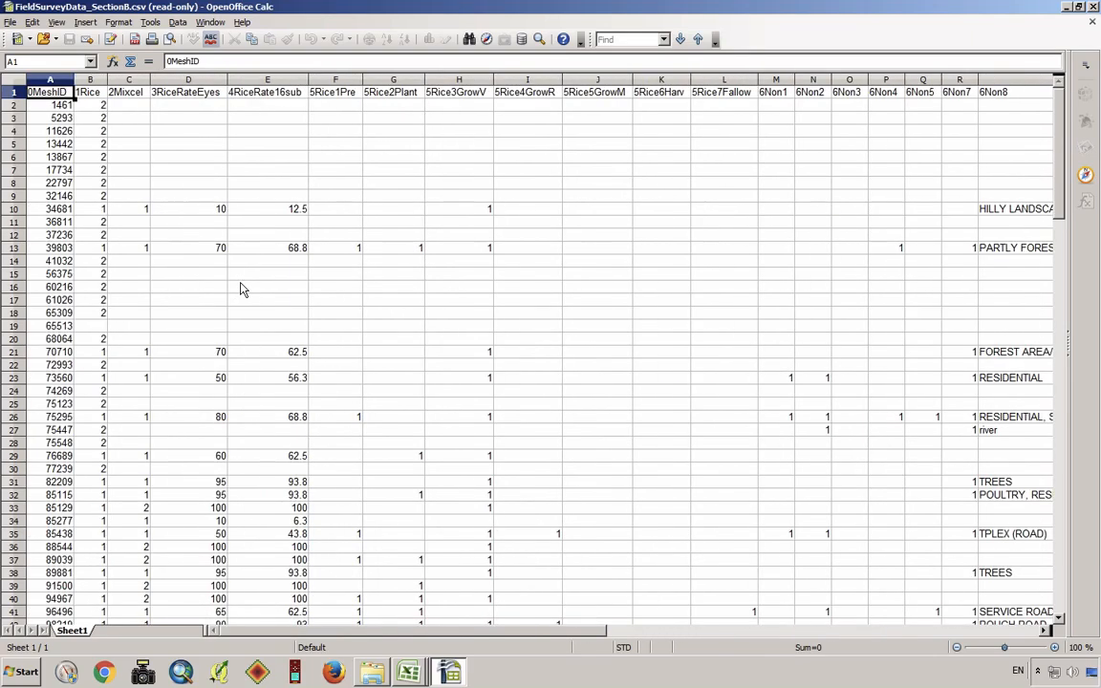